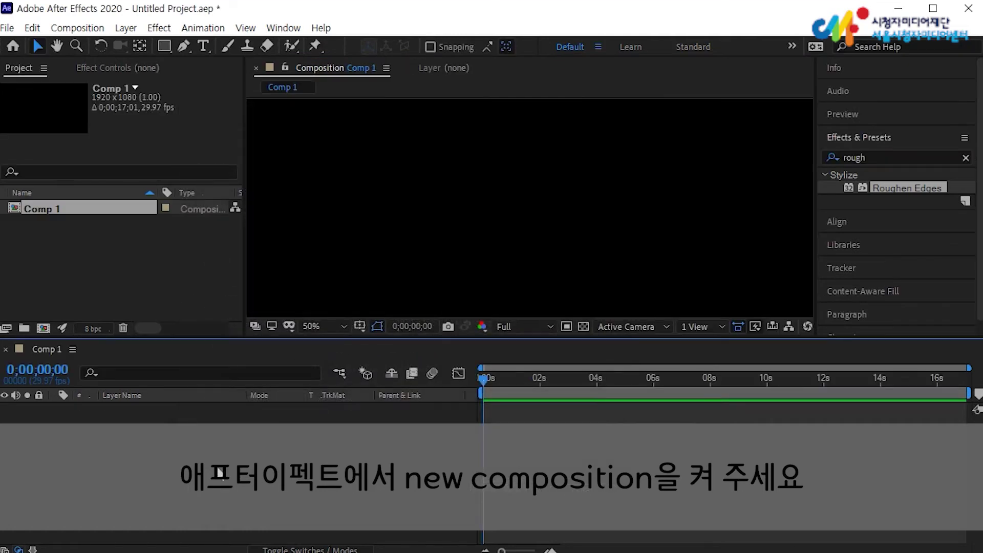
# Create a white solid layer in Comp 1 as the background
pyautogui.rightClick(209, 449)
pyautogui.moveTo(309, 282)
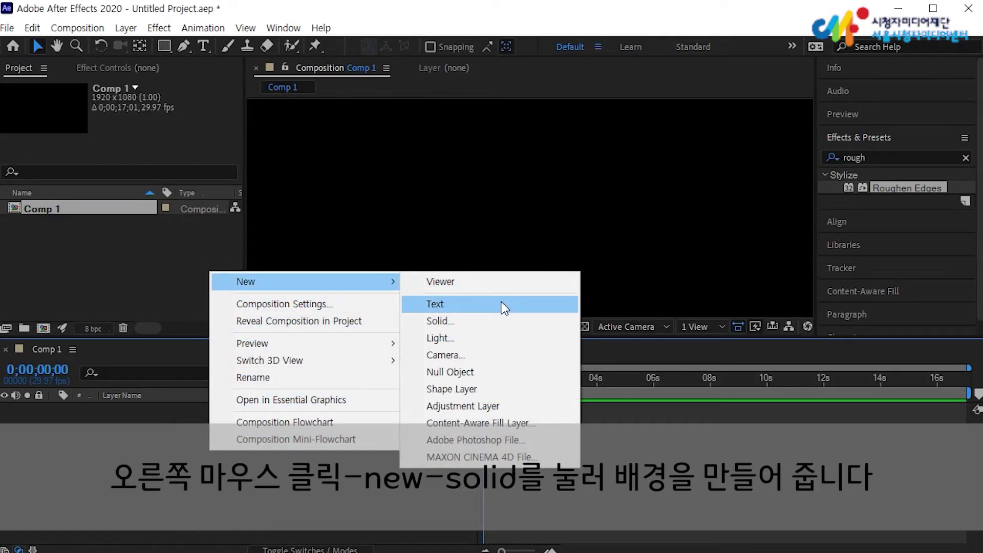
pyautogui.click(483, 321)
pyautogui.click(361, 404)
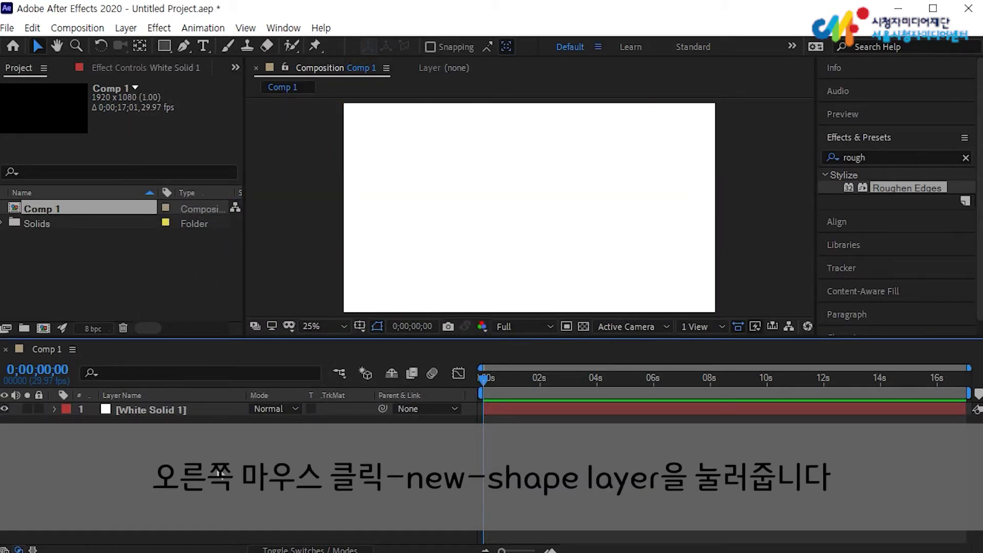
# Create an empty shape layer above the white solid and add an ellipse path to it
pyautogui.rightClick(217, 287)
pyautogui.moveTo(286, 302)
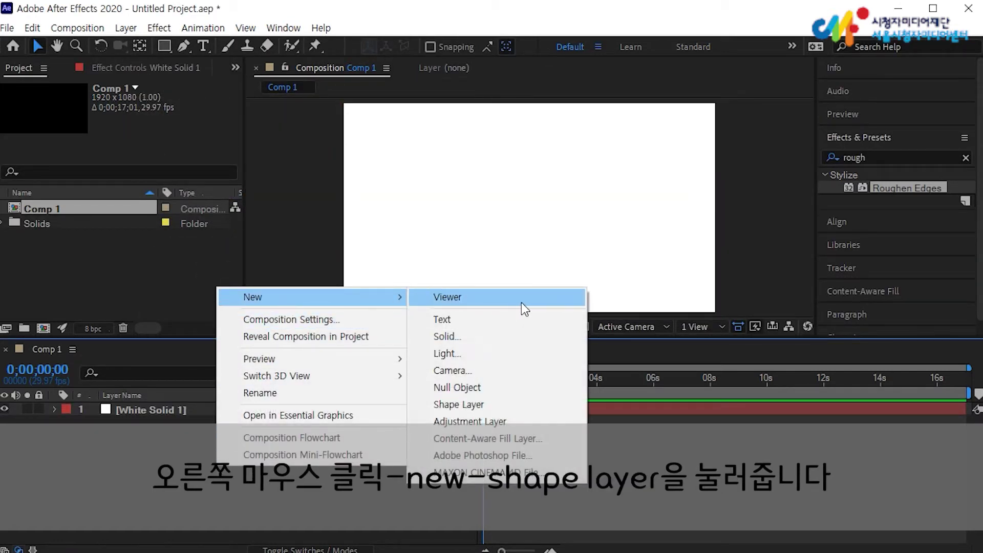
pyautogui.click(502, 405)
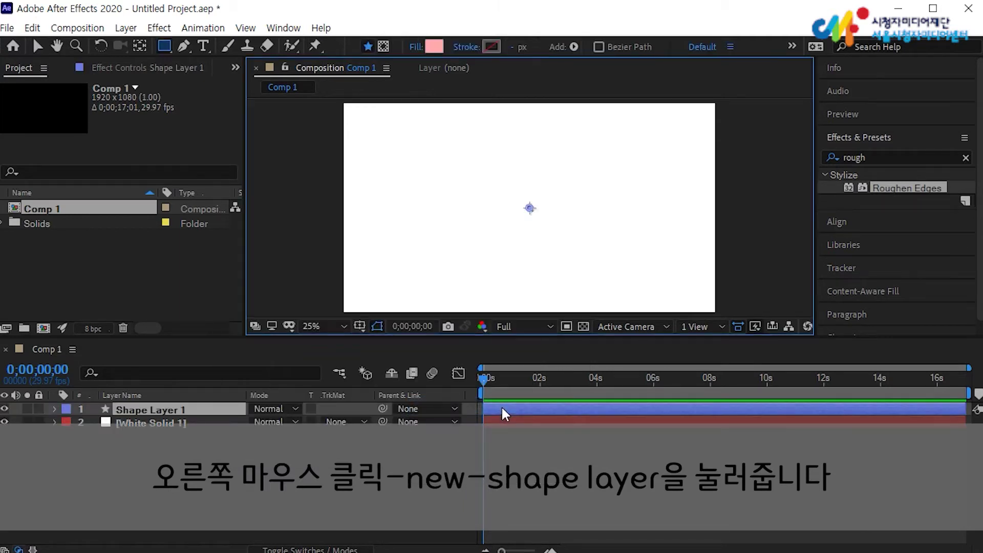
pyautogui.click(574, 47)
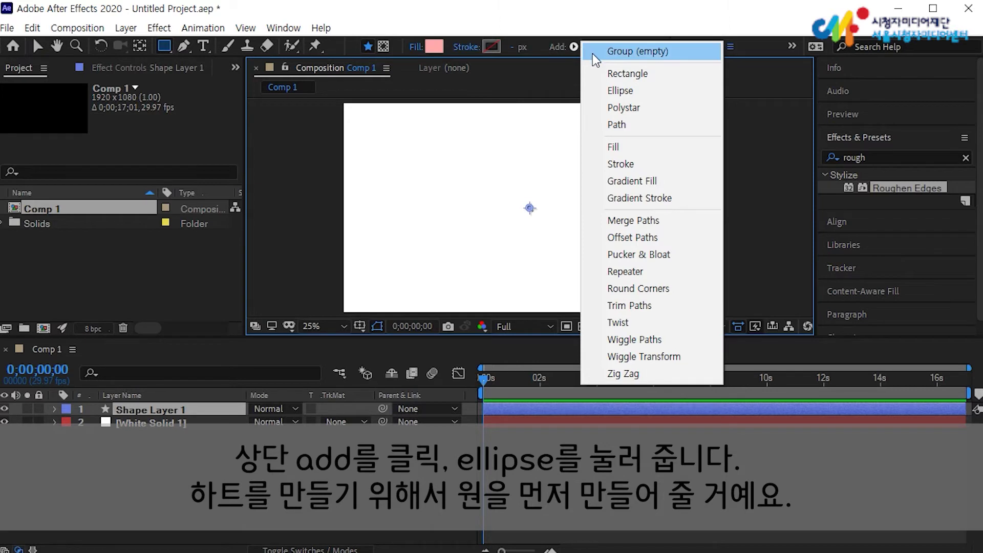
pyautogui.click(619, 91)
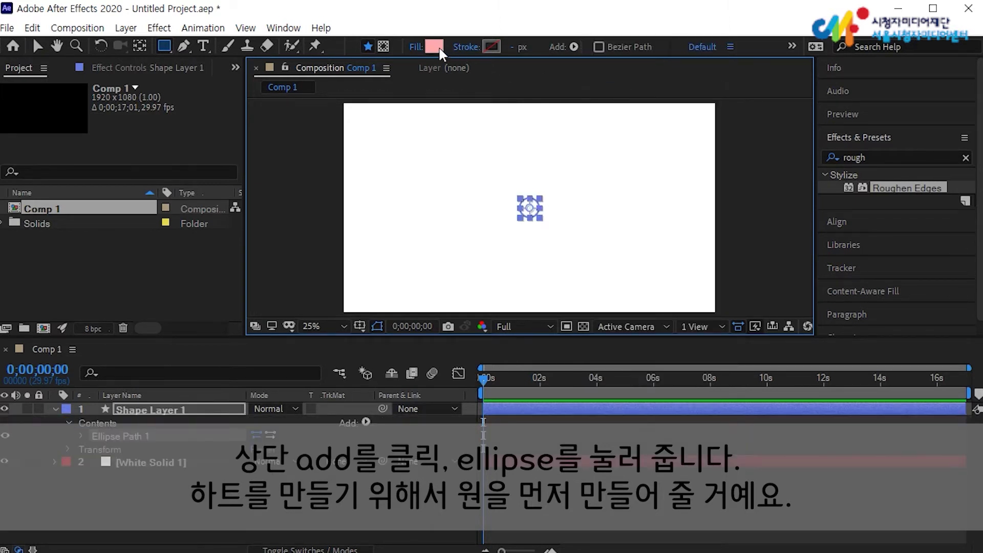
# Add a fill to the ellipse and set its color to light pink, hue 0°, saturation 27%, brightness 99%
pyautogui.click(574, 47)
pyautogui.click(623, 145)
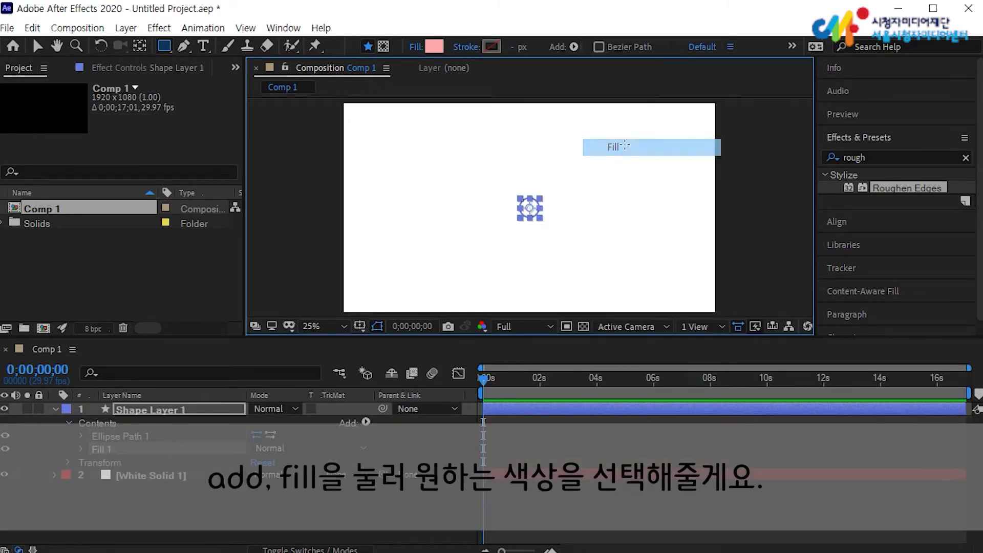
pyautogui.click(435, 46)
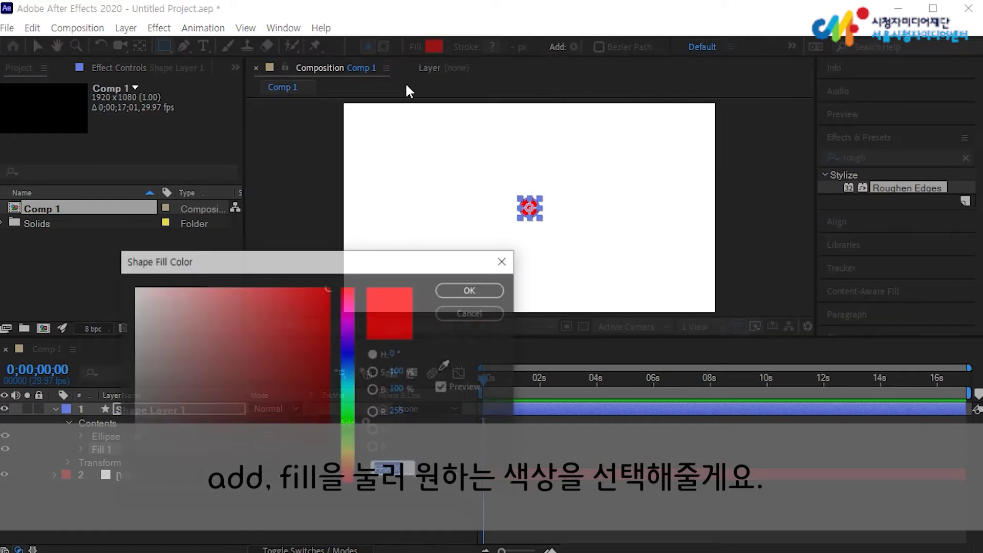
pyautogui.moveTo(197, 305); pyautogui.dragTo(179, 291)
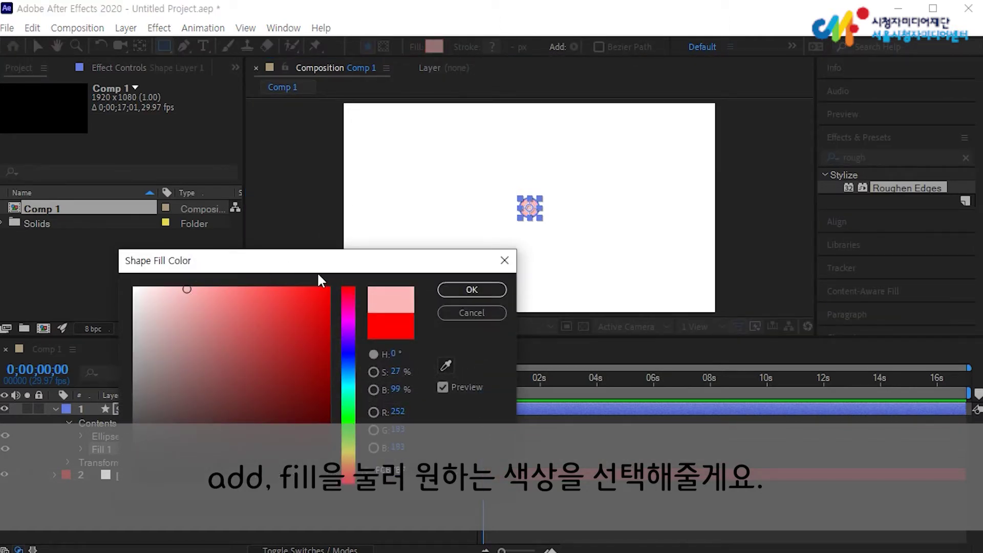
pyautogui.click(472, 290)
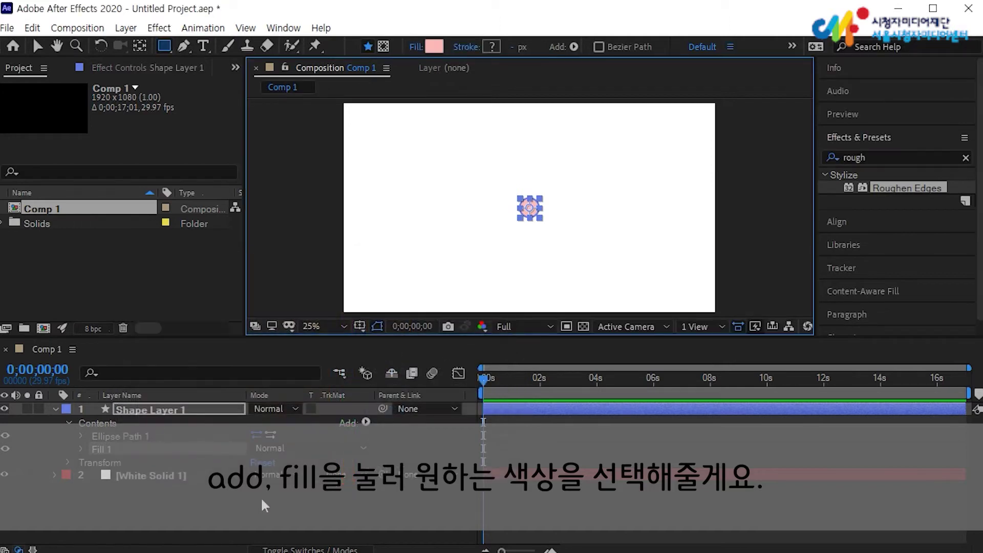
# Convert the ellipse to a Bezier path and pull its bottom vertex straight down into a sharp-pointed teardrop
pyautogui.rightClick(153, 435)
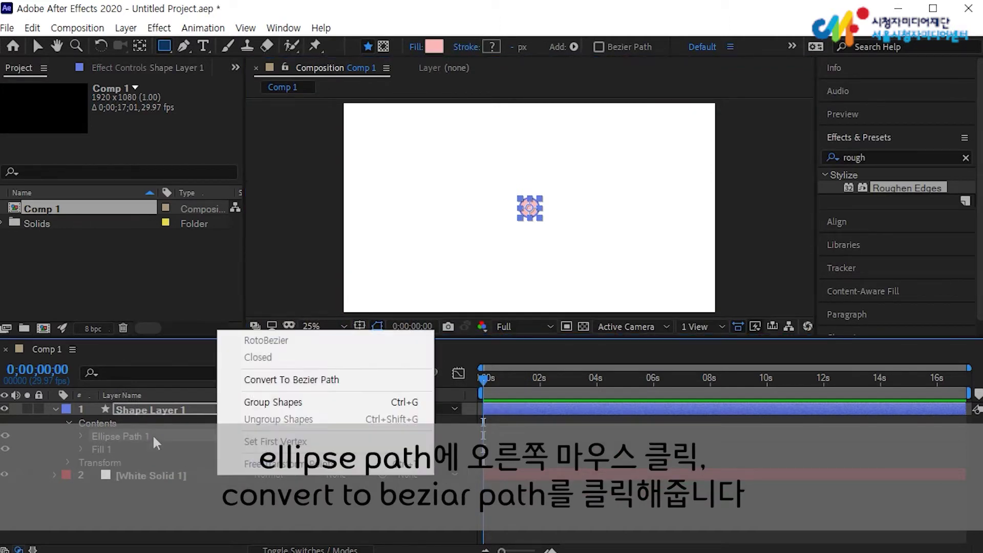
pyautogui.click(292, 379)
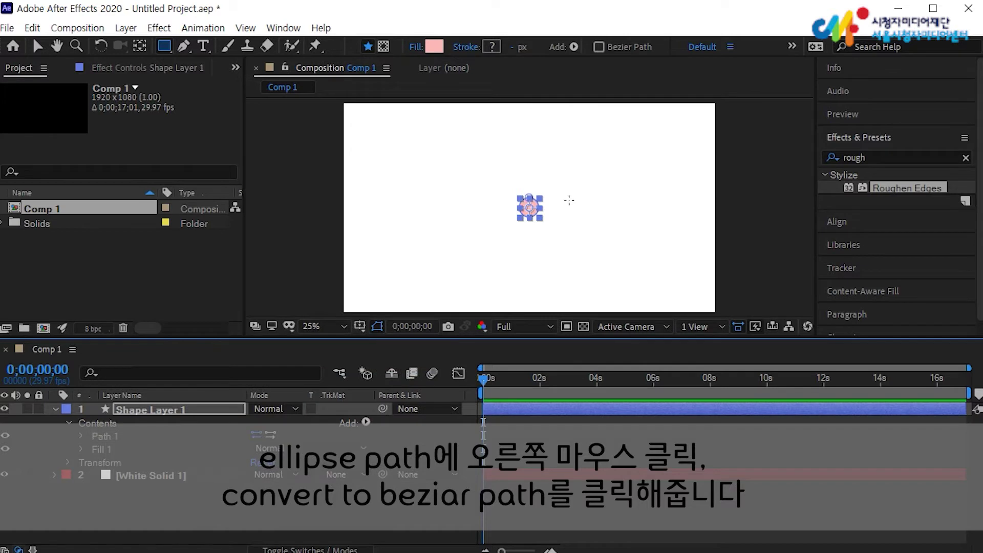
pyautogui.press('.')
pyautogui.click(183, 46)
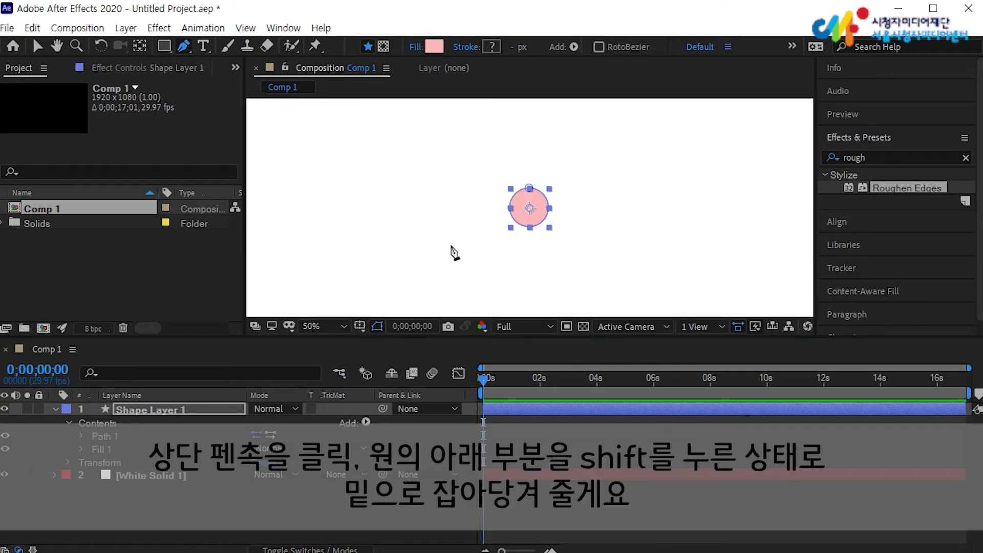
pyautogui.click(530, 225)
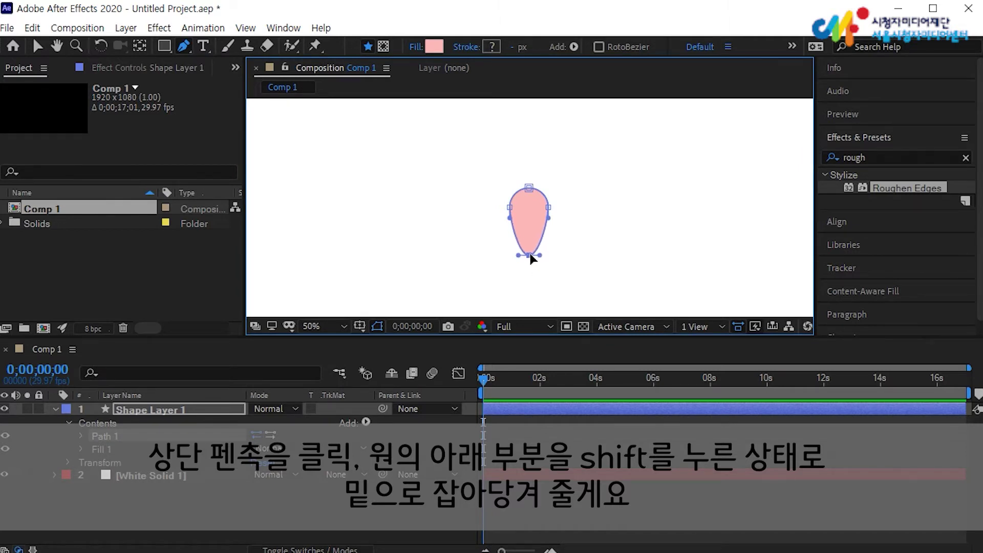
pyautogui.keyDown('alt'); pyautogui.click(529, 256); pyautogui.keyUp('alt')
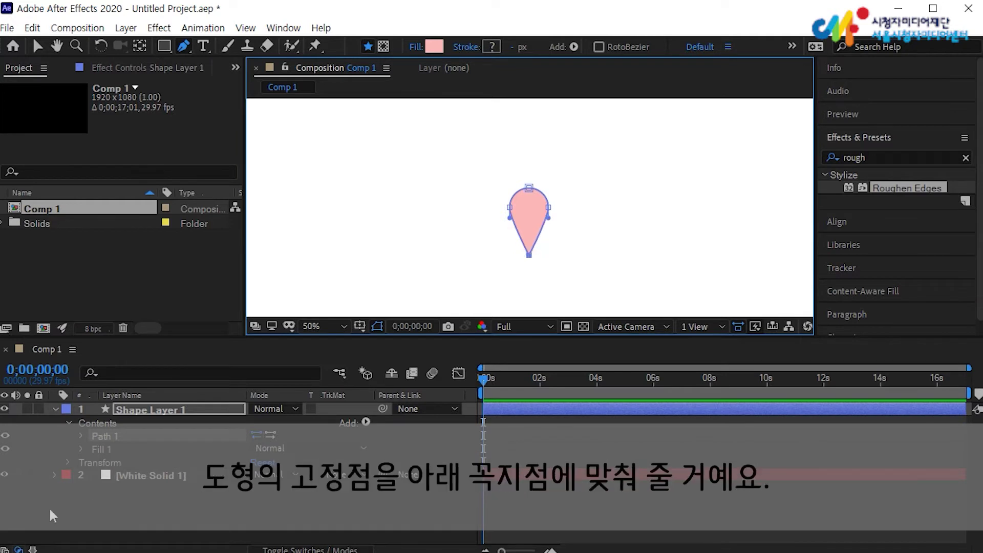
# Move the shape layer's anchor point onto the teardrop's bottom tip
pyautogui.click(144, 410)
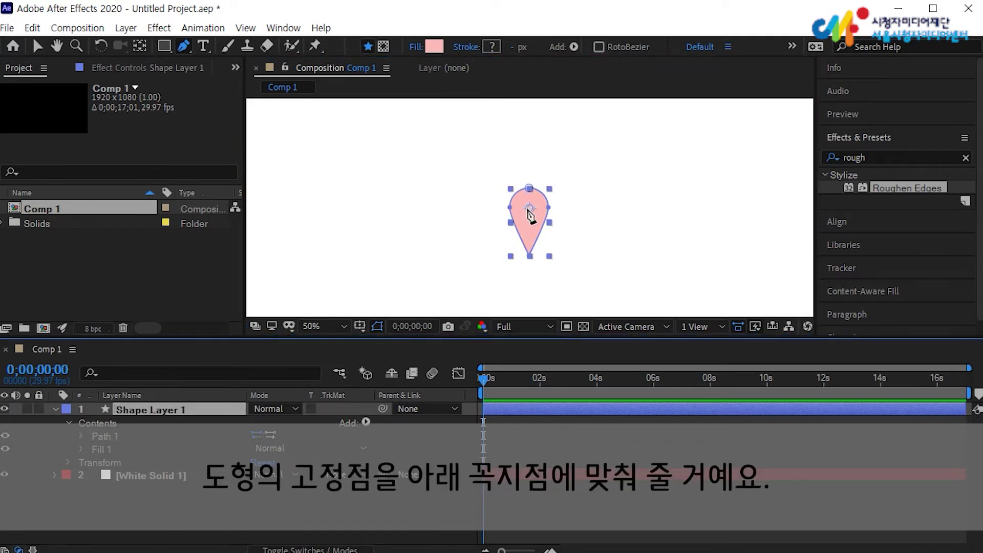
pyautogui.press('y')
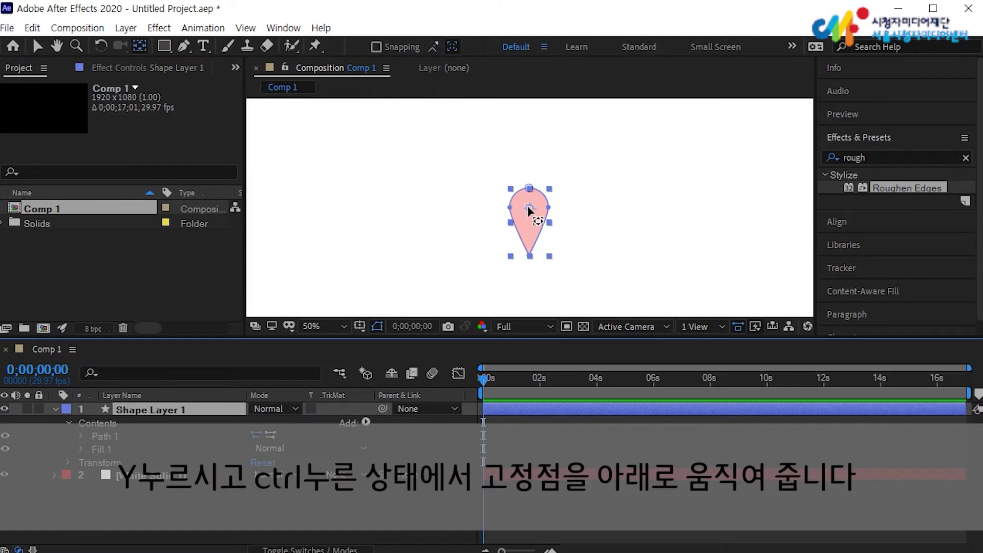
pyautogui.moveTo(529, 210); pyautogui.dragTo(531, 262)
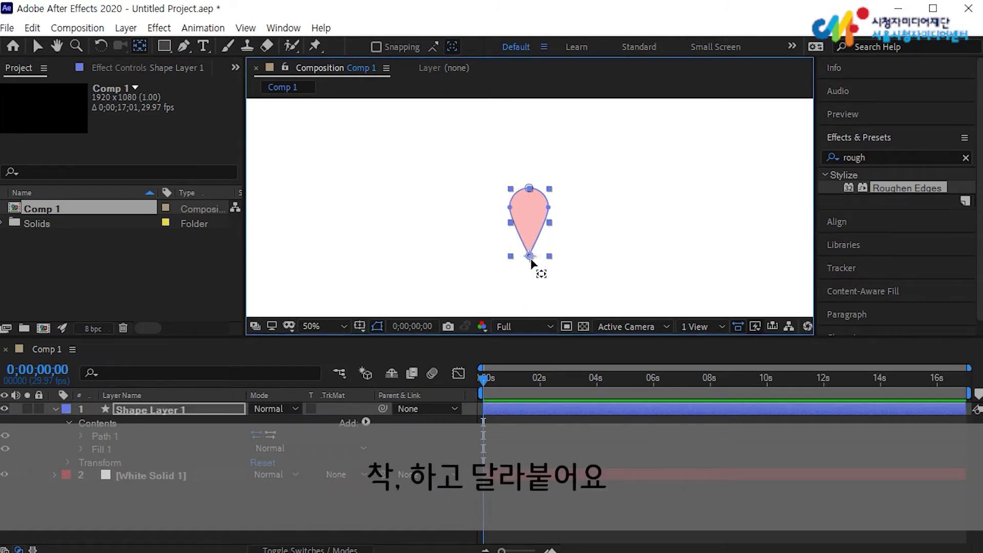
# Set the teardrop shape layer's rotation to -20°
pyautogui.click(38, 47)
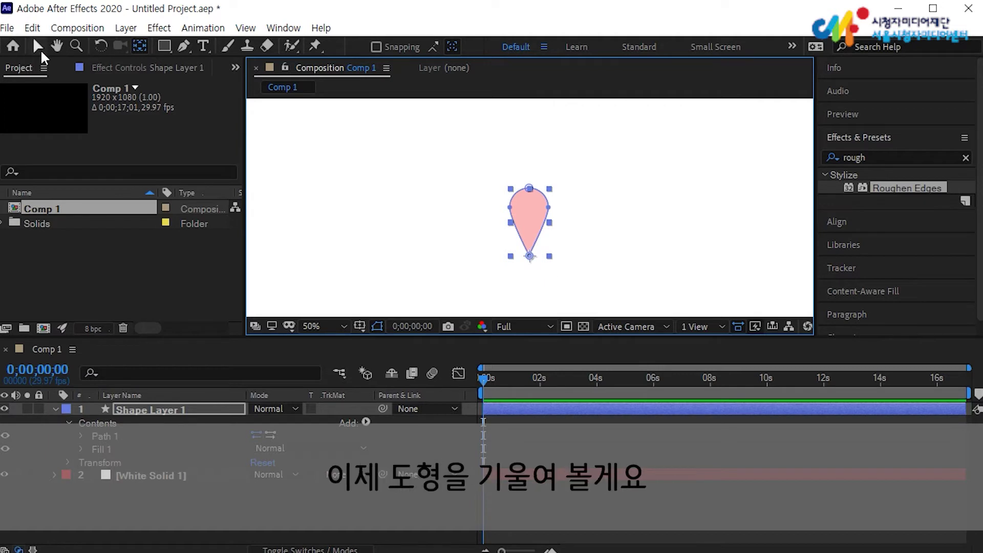
pyautogui.click(177, 409)
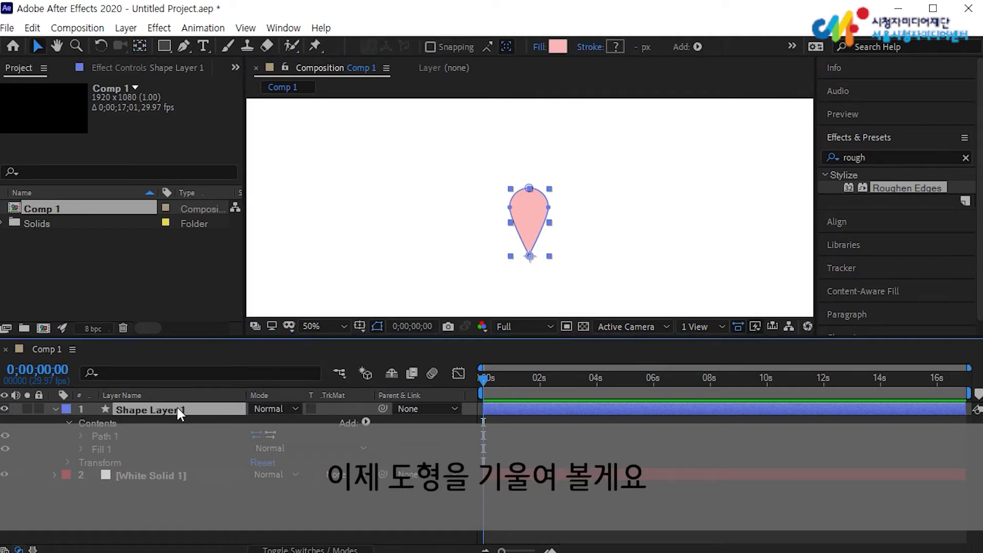
pyautogui.press('r')
pyautogui.click(272, 422)
pyautogui.write('-20')
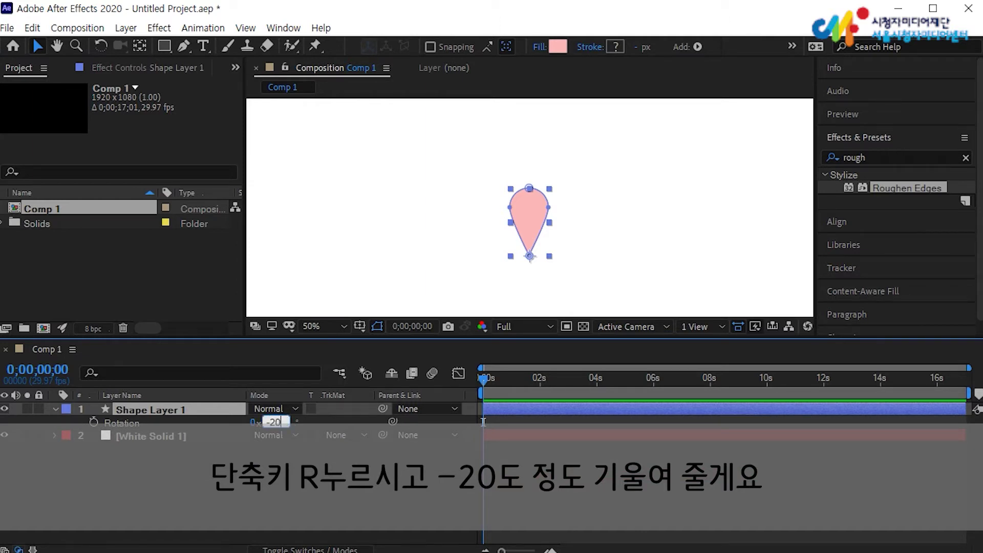
pyautogui.press('Return')
pyautogui.press('F2')
# Duplicate the teardrop layer and set the copy's rotation to 20° to form a heart
pyautogui.click(196, 409)
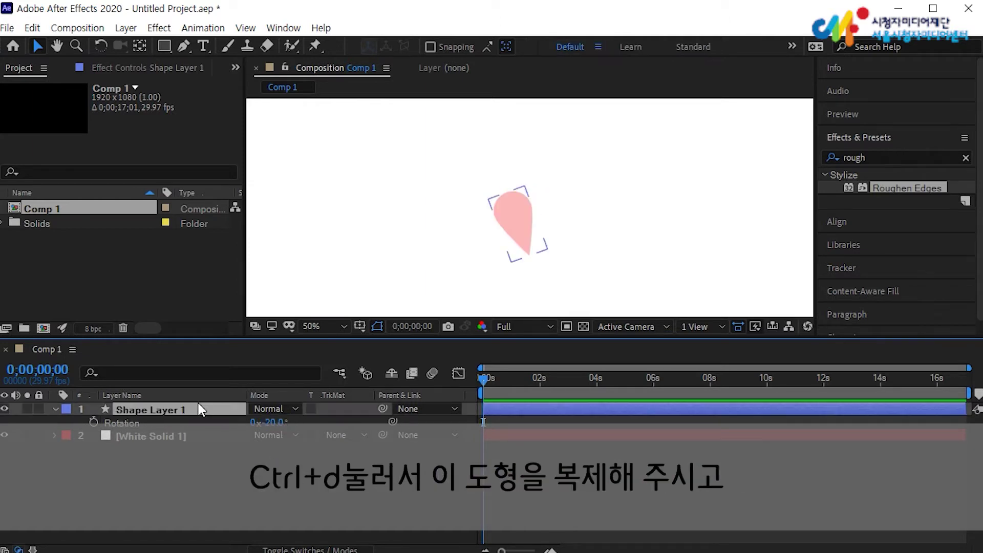
pyautogui.hotkey('ctrl', 'd')
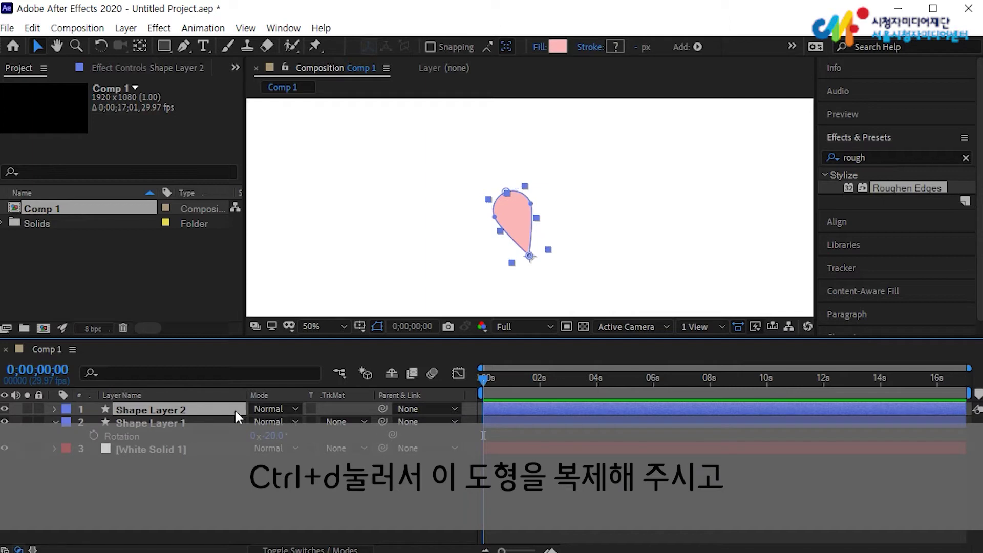
pyautogui.press('r')
pyautogui.click(275, 422)
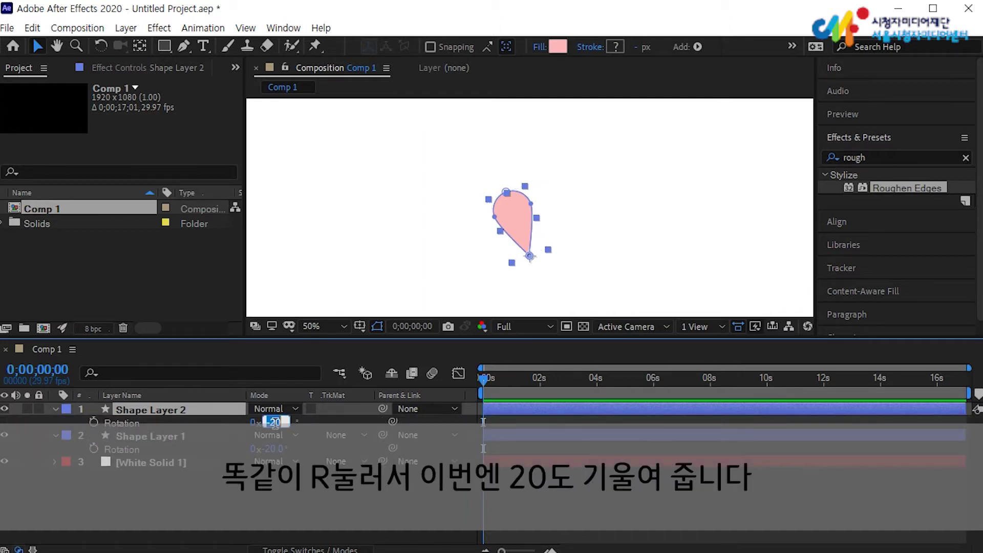
pyautogui.write('20')
pyautogui.press('Return')
pyautogui.click(259, 520)
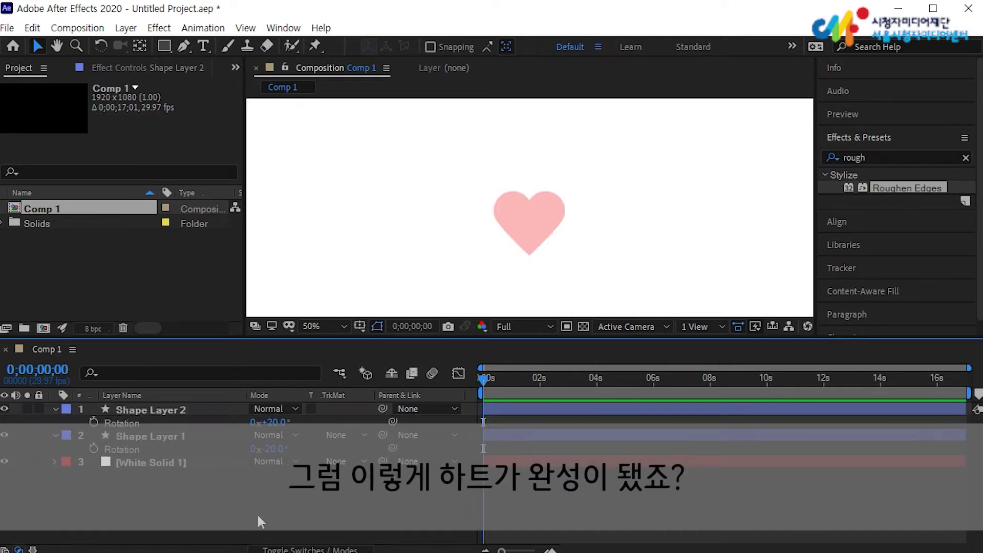
# Scale both teardrop shape layers to 200%
pyautogui.scroll(-4, 502, 215)
pyautogui.scroll(2, 502, 215)
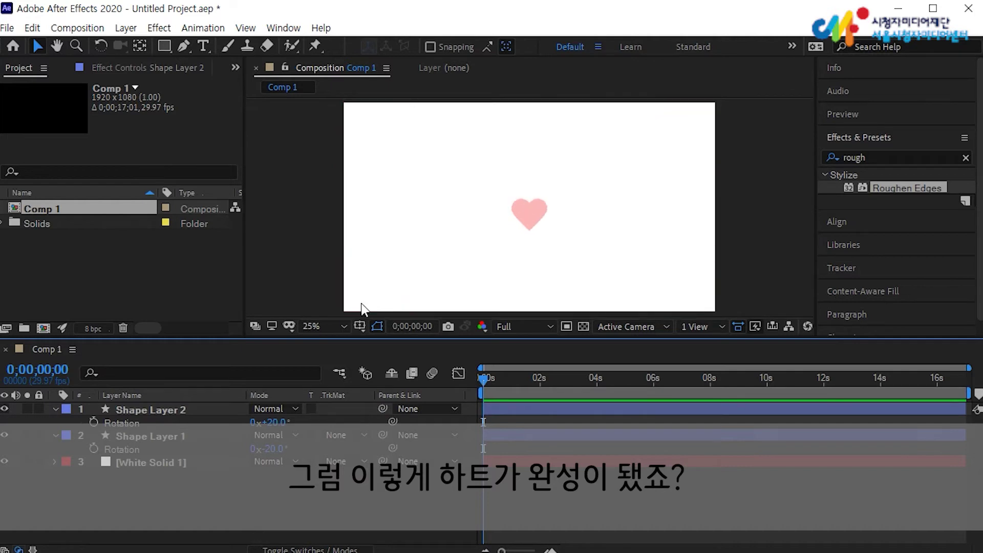
pyautogui.click(196, 435)
pyautogui.keyDown('shift'); pyautogui.click(193, 410); pyautogui.keyUp('shift')
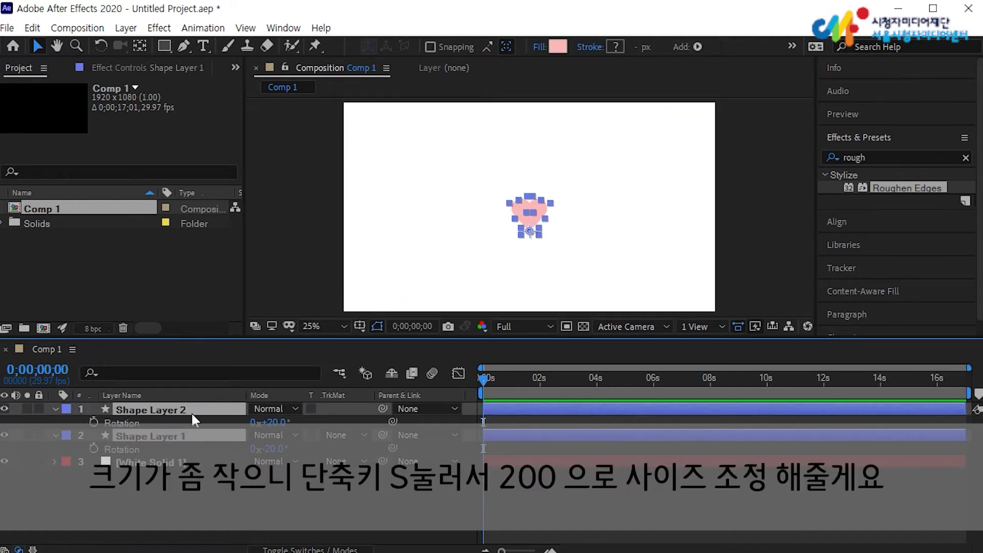
pyautogui.press('s')
pyautogui.click(271, 422)
pyautogui.write('200')
pyautogui.press('Return')
pyautogui.click(768, 226)
pyautogui.scroll(-1, 764, 227)
pyautogui.scroll(1, 756, 225)
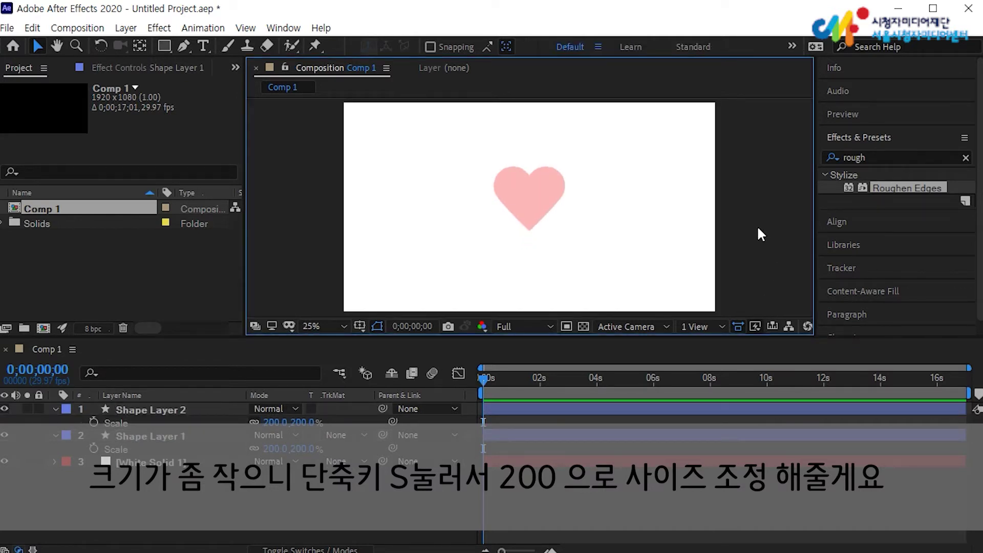
pyautogui.scroll(-1, 756, 225)
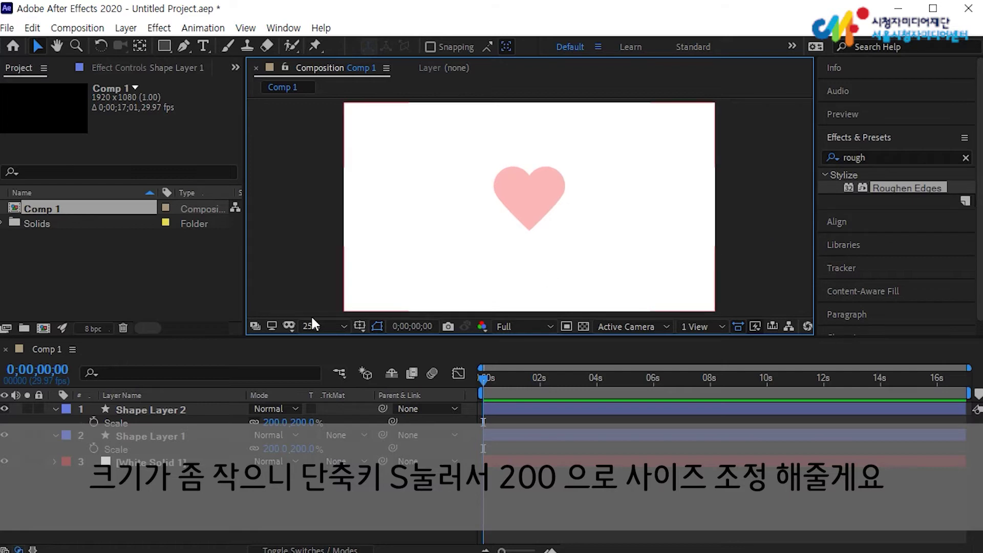
# Pre-compose the two teardrop shape layers into a composition named heart
pyautogui.click(164, 435)
pyautogui.keyDown('ctrl'); pyautogui.click(179, 410); pyautogui.keyUp('ctrl')
pyautogui.rightClick(179, 411)
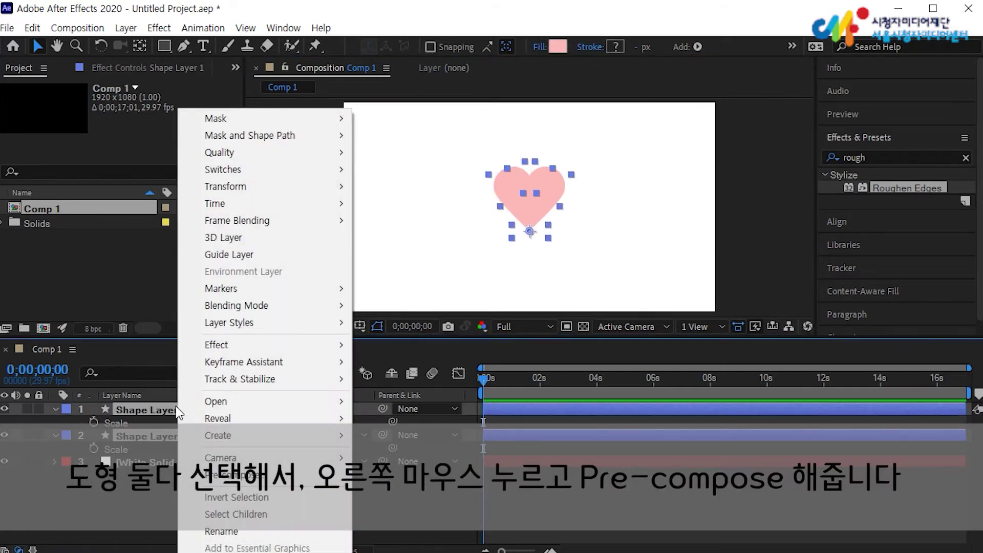
pyautogui.click(231, 474)
pyautogui.write('heart')
pyautogui.press('Return')
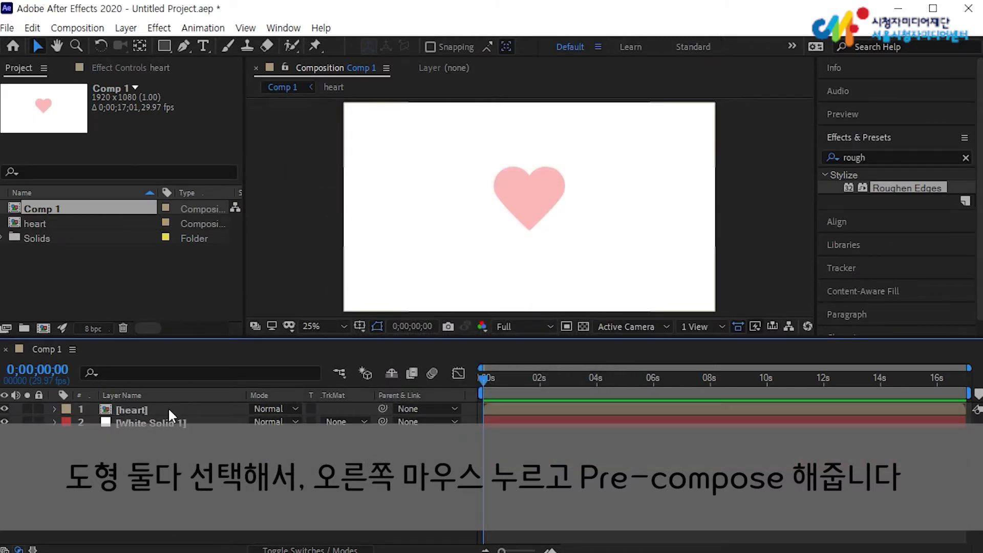
# Draw a narrow vertical rectangle with the Rectangle tool, hanging down from the heart's left edge
pyautogui.click(164, 47)
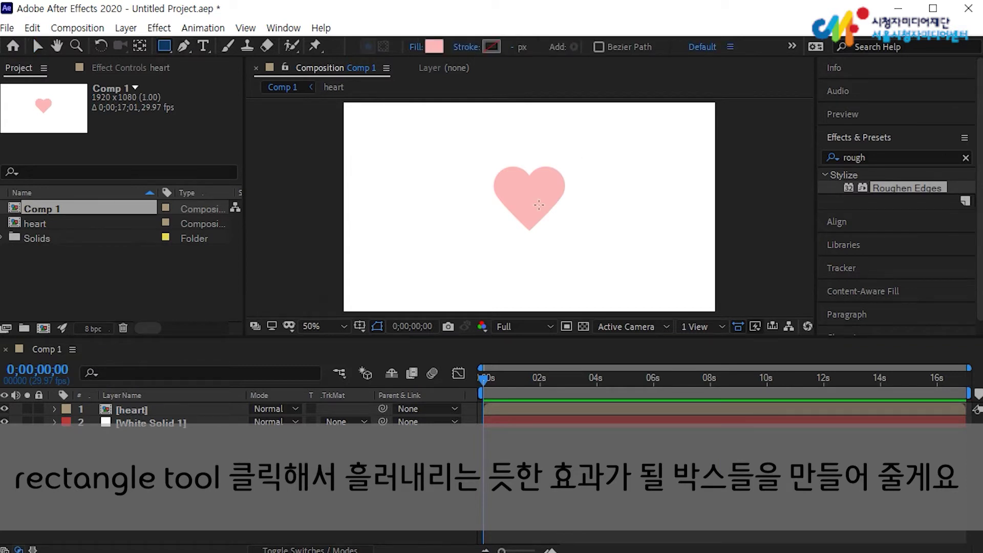
pyautogui.scroll(2, 539, 205)
pyautogui.press('h')
pyautogui.moveTo(493, 234); pyautogui.dragTo(492, 210)
pyautogui.click(163, 45)
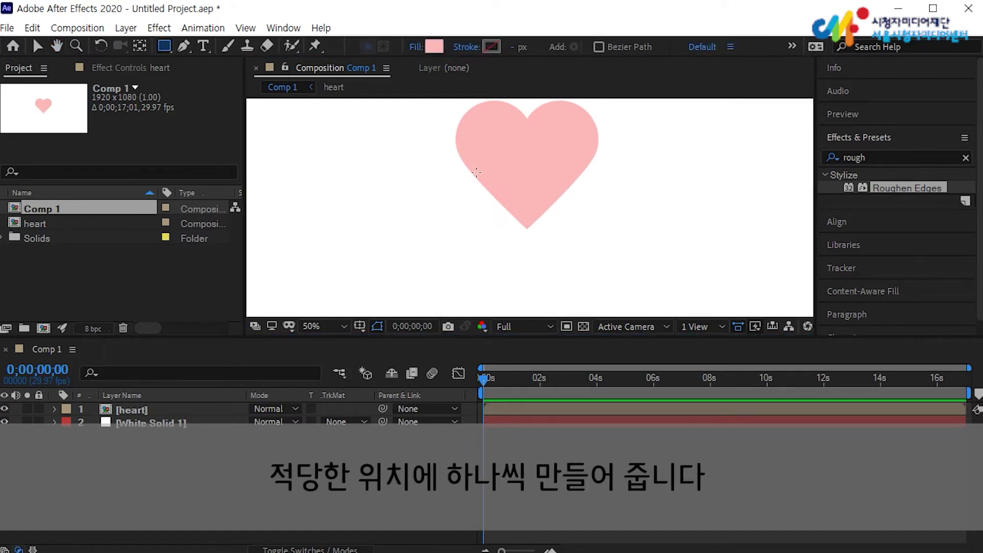
pyautogui.moveTo(470, 165)
pyautogui.mouseDown()
pyautogui.moveTo(483, 297)
pyautogui.moveTo(476, 239)
pyautogui.mouseUp()
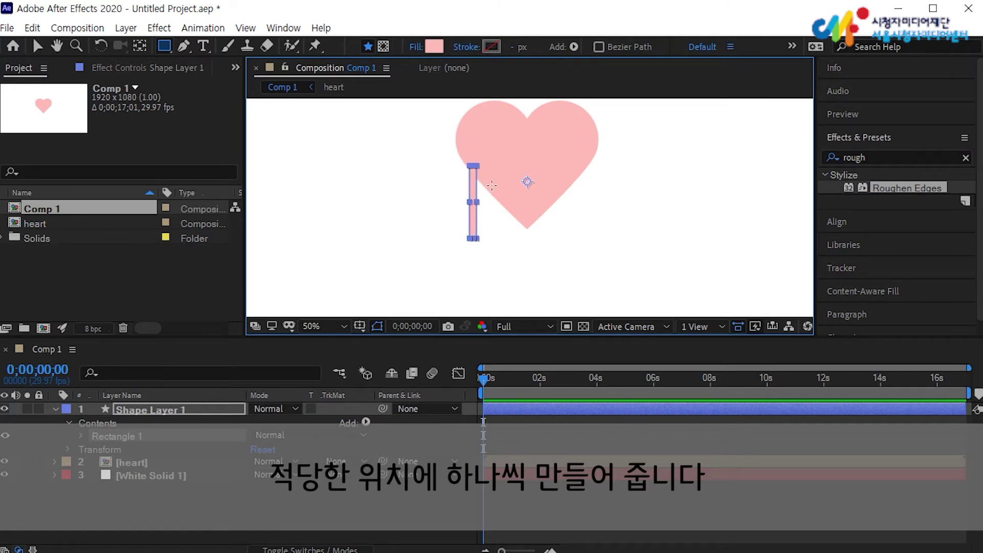
pyautogui.moveTo(489, 186)
pyautogui.mouseDown()
pyautogui.moveTo(512, 230)
pyautogui.moveTo(516, 285)
pyautogui.moveTo(502, 286)
pyautogui.mouseUp()
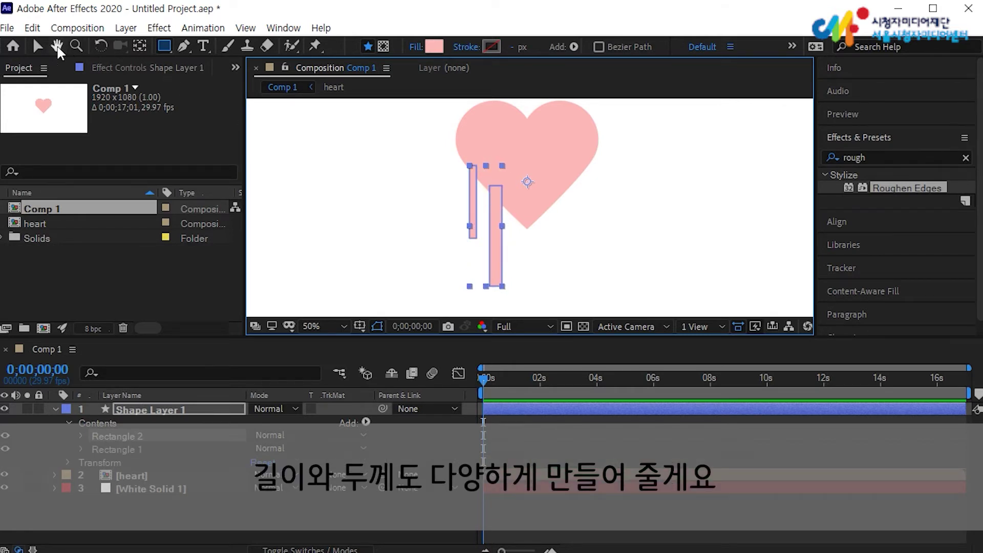
pyautogui.press('v')
pyautogui.hotkey('ctrl', 'z')
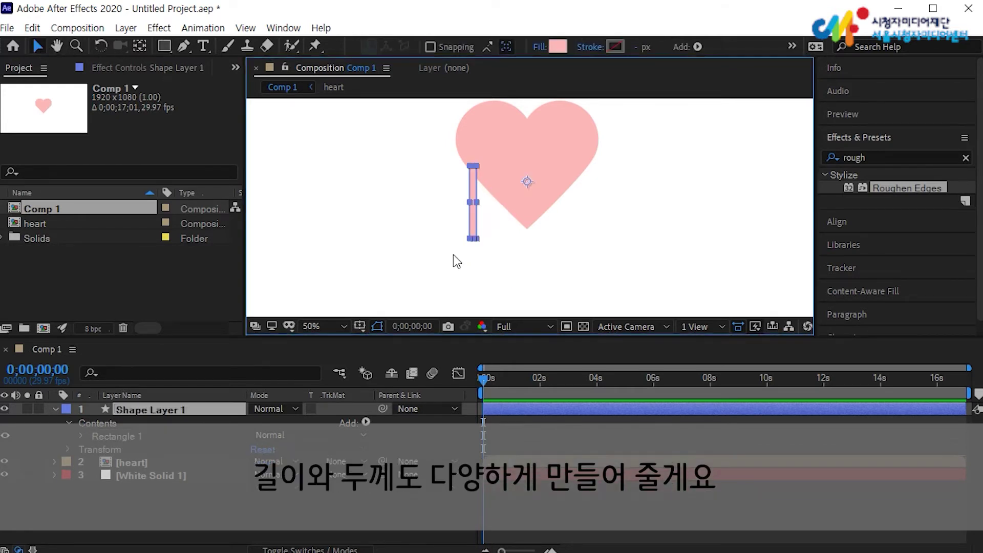
# Draw two longer vertical bars on separate shape layers, one under the heart's lower-left edge and a thicker one under its tip
pyautogui.click(223, 507)
pyautogui.click(164, 45)
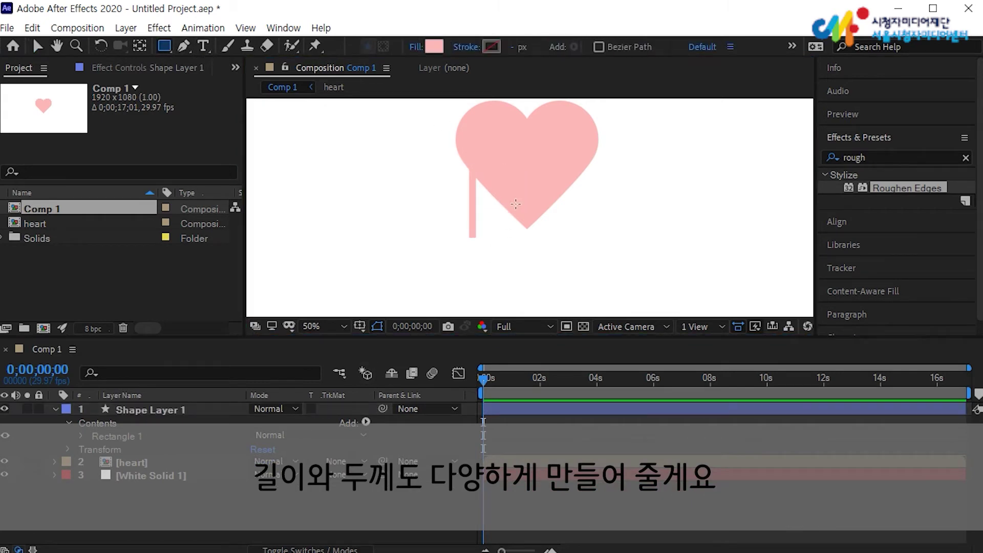
pyautogui.moveTo(494, 184)
pyautogui.mouseDown()
pyautogui.moveTo(506, 295)
pyautogui.moveTo(503, 276)
pyautogui.mouseUp()
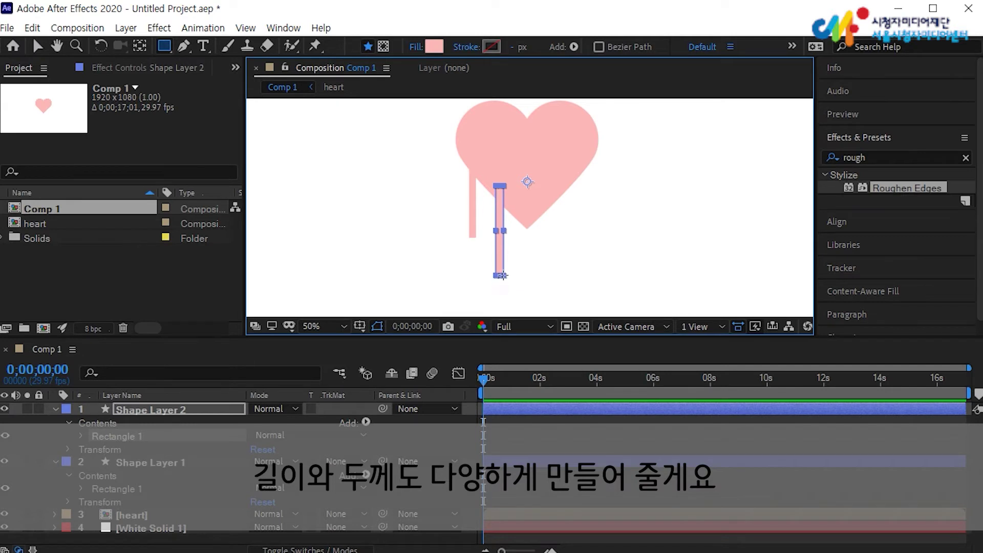
pyautogui.click(247, 542)
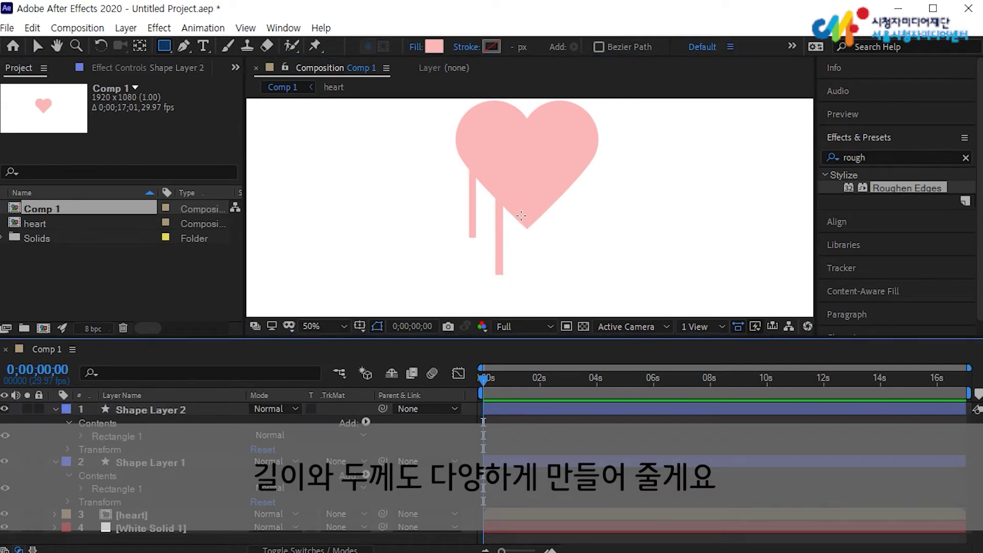
pyautogui.moveTo(521, 219)
pyautogui.mouseDown()
pyautogui.moveTo(535, 318)
pyautogui.moveTo(535, 309)
pyautogui.mouseUp()
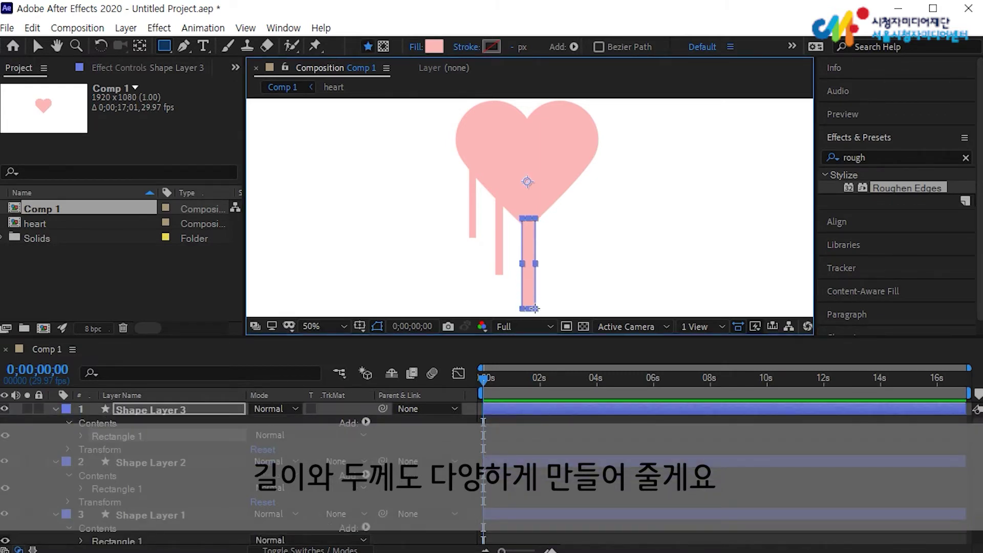
# Draw a fourth vertical bar on its own layer under the heart's lower-right edge and raise it to overlap the heart
pyautogui.scroll(-2, 324, 532)
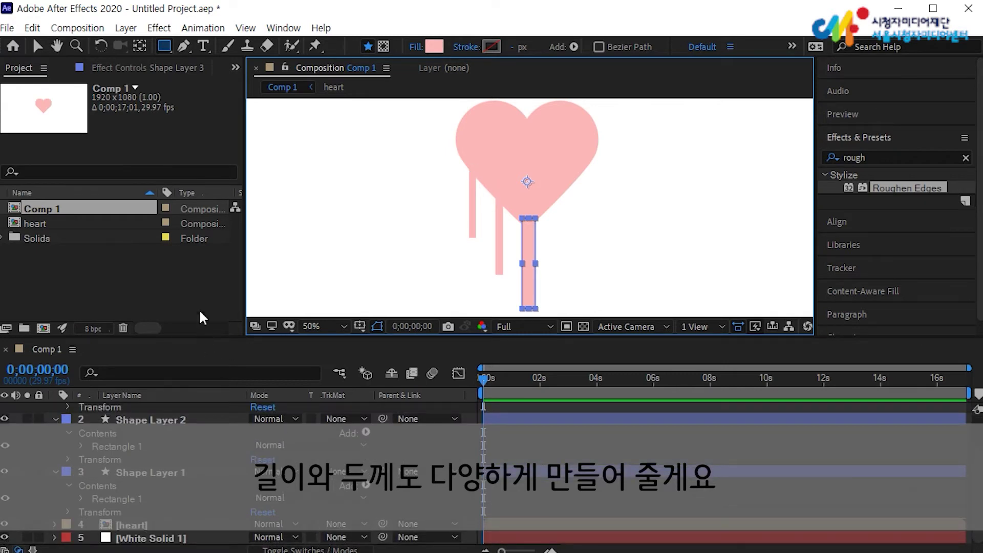
pyautogui.click(201, 280)
pyautogui.click(491, 234)
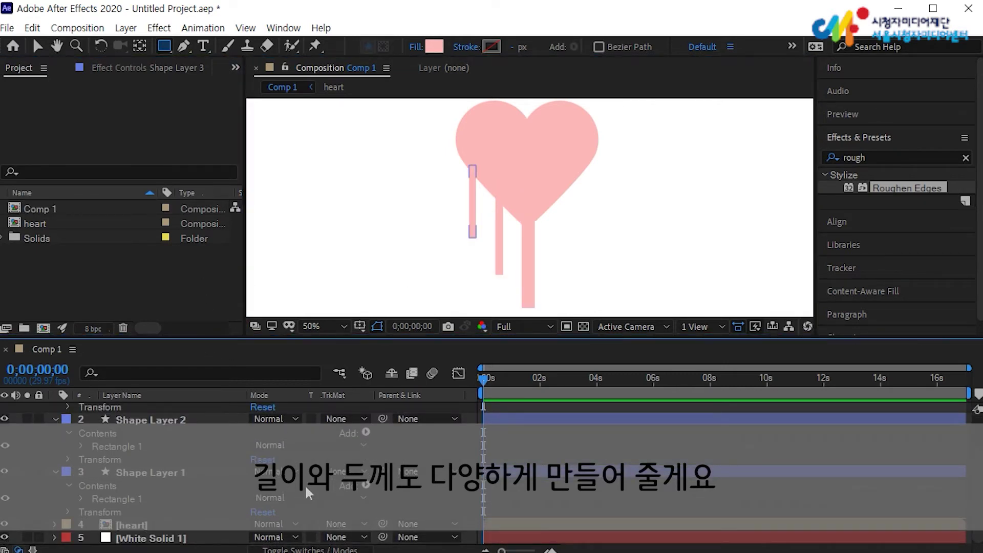
pyautogui.moveTo(555, 198); pyautogui.dragTo(564, 285)
pyautogui.click(37, 46)
pyautogui.click(561, 221)
pyautogui.moveTo(562, 224); pyautogui.dragTo(562, 201)
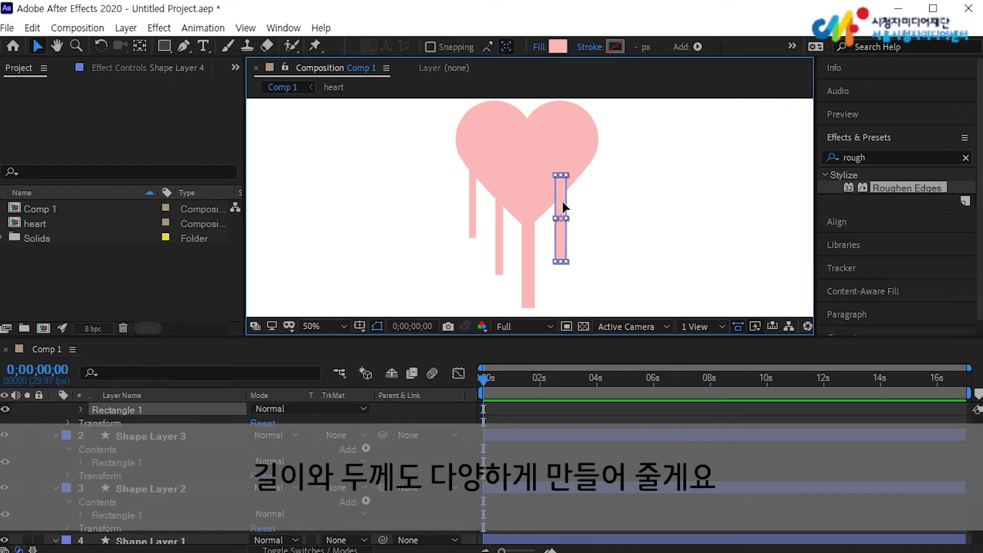
pyautogui.moveTo(563, 203); pyautogui.dragTo(563, 200)
# Draw a fifth, long vertical bar on its own layer at the heart's right side and nudge it slightly outward
pyautogui.click(217, 422)
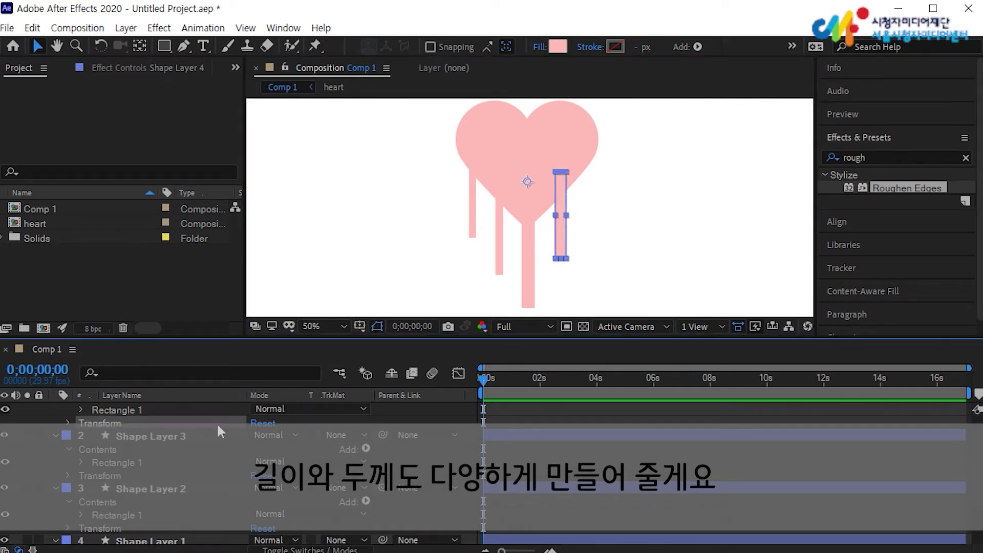
pyautogui.press('F2')
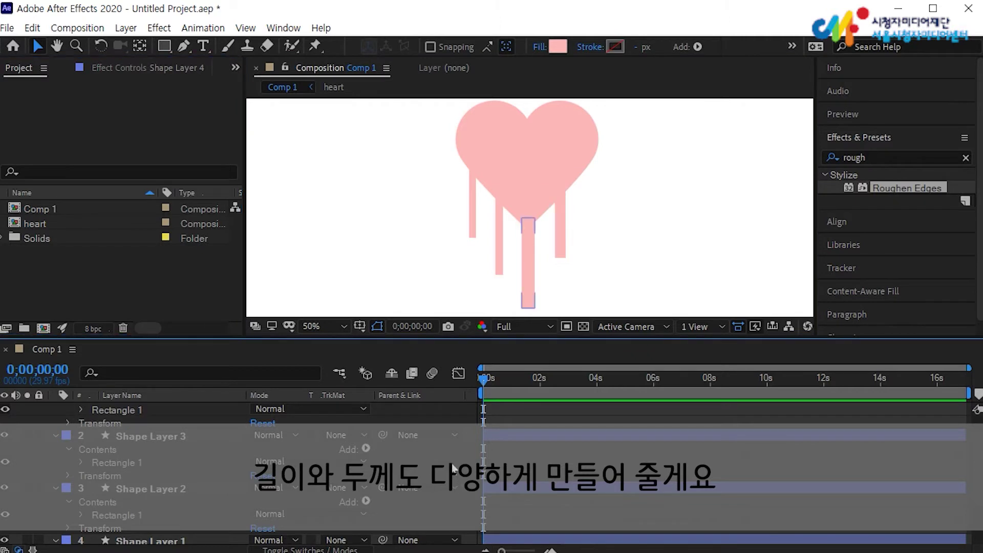
pyautogui.click(164, 46)
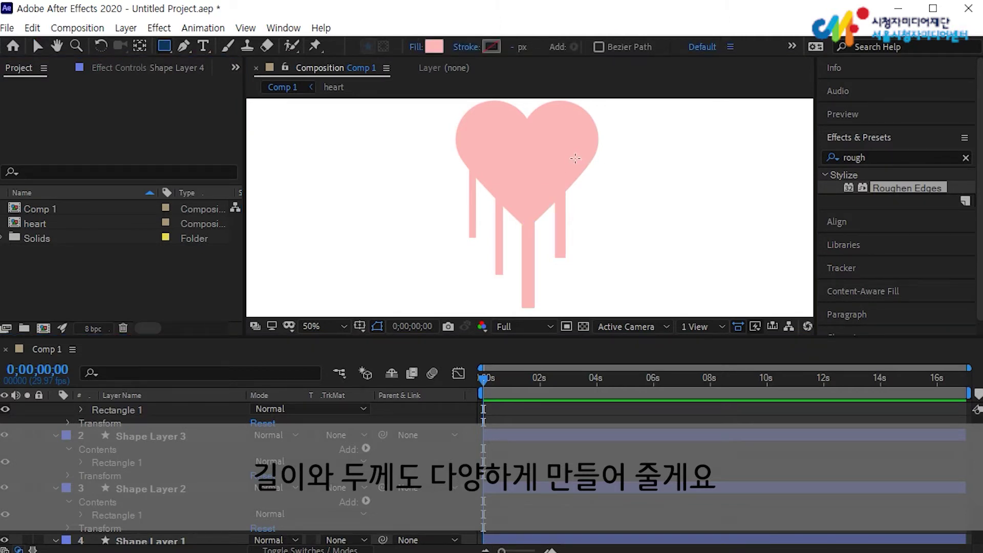
pyautogui.moveTo(573, 159); pyautogui.dragTo(584, 290)
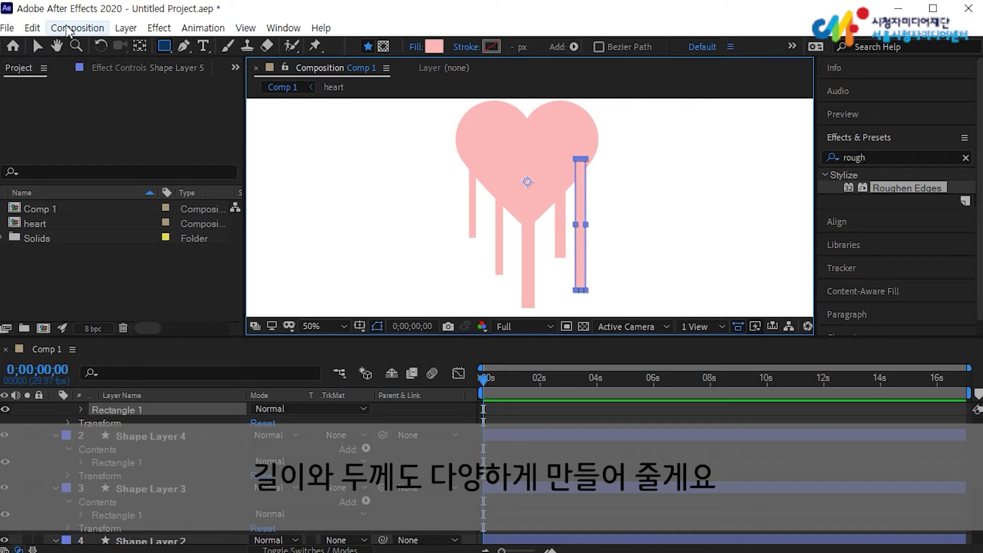
pyautogui.press('v')
pyautogui.moveTo(584, 193); pyautogui.dragTo(587, 191)
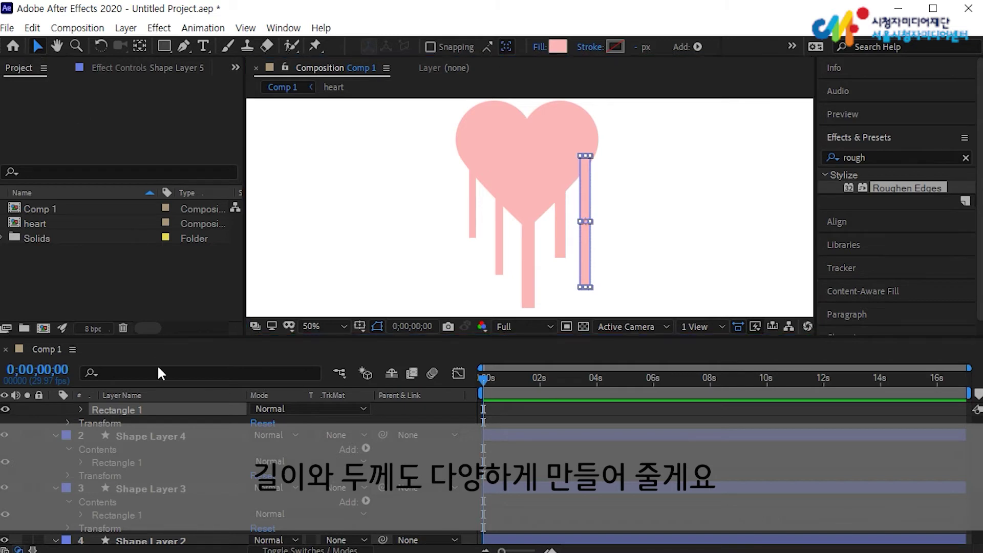
# Collapse the expanded properties of all five shape layers in the timeline and deselect them
pyautogui.scroll(1, 148, 415)
pyautogui.click(143, 410)
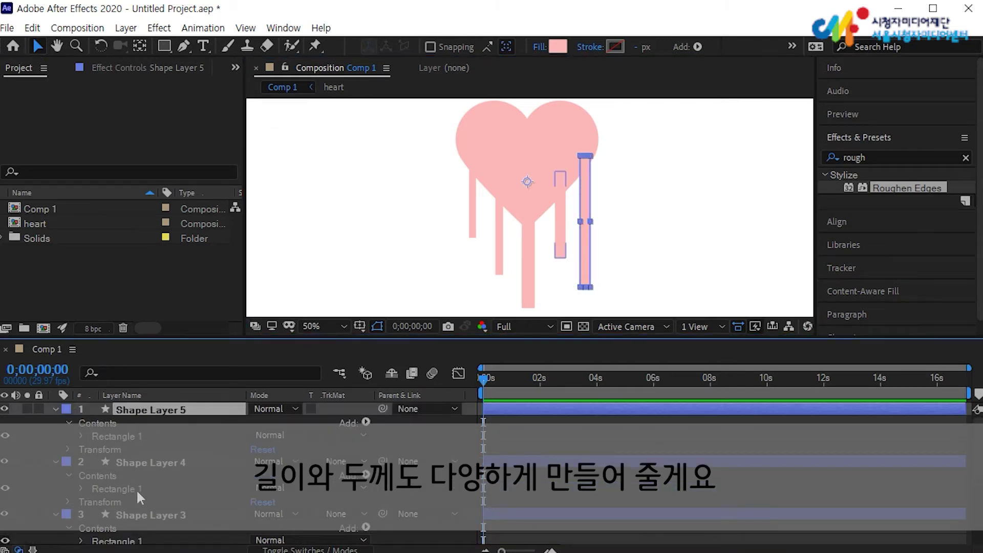
pyautogui.scroll(-2, 133, 482)
pyautogui.hotkey('ctrl', 'a')
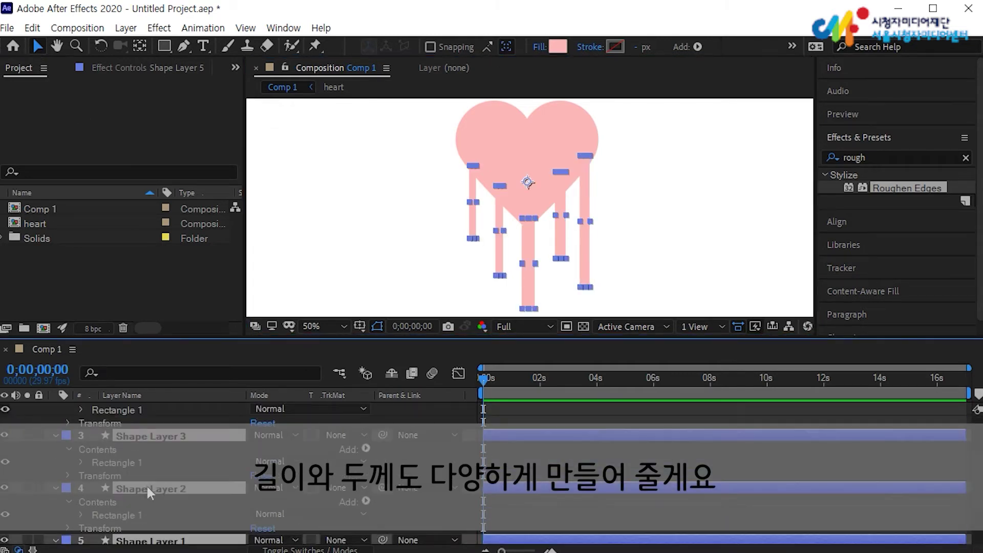
pyautogui.click(57, 487)
pyautogui.click(225, 506)
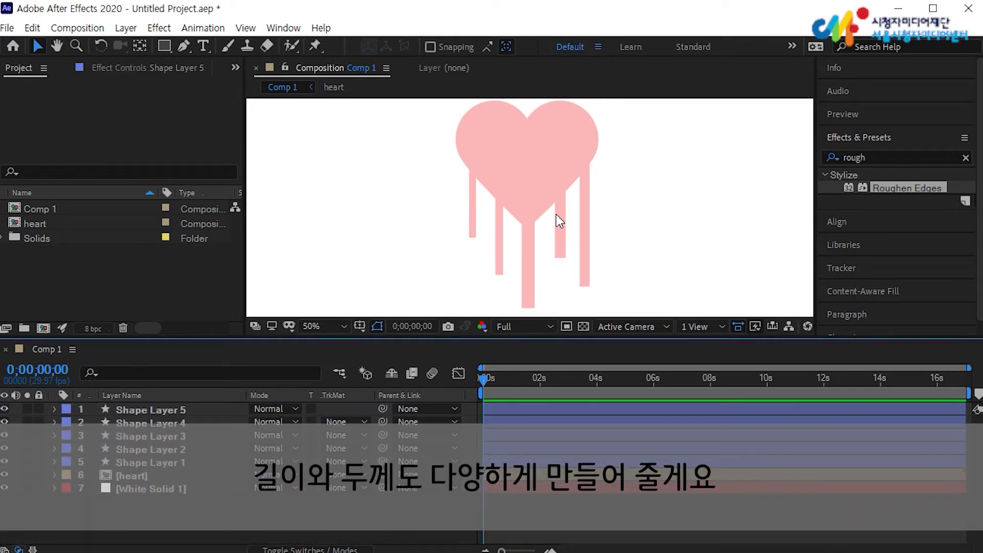
pyautogui.scroll(-2, 552, 220)
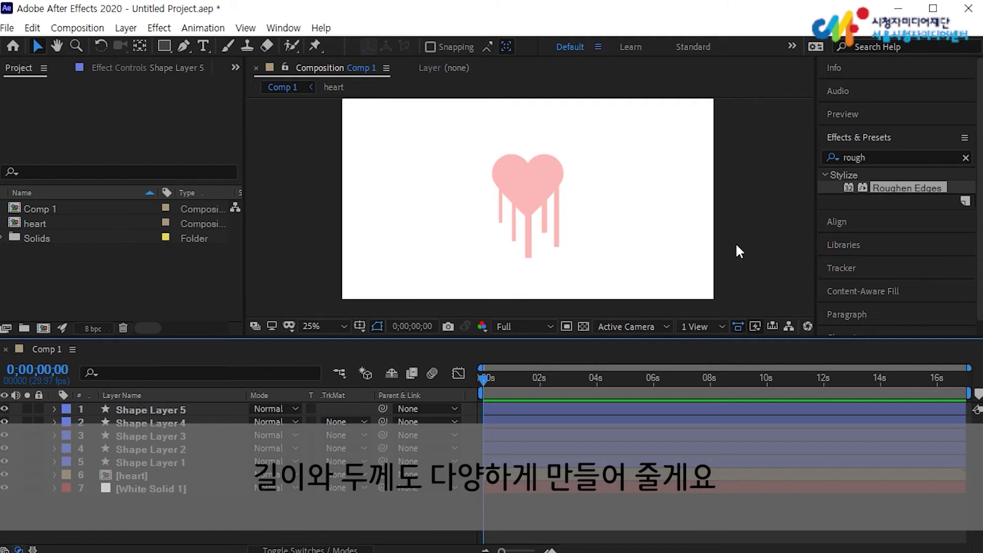
pyautogui.click(137, 463)
pyautogui.click(153, 459)
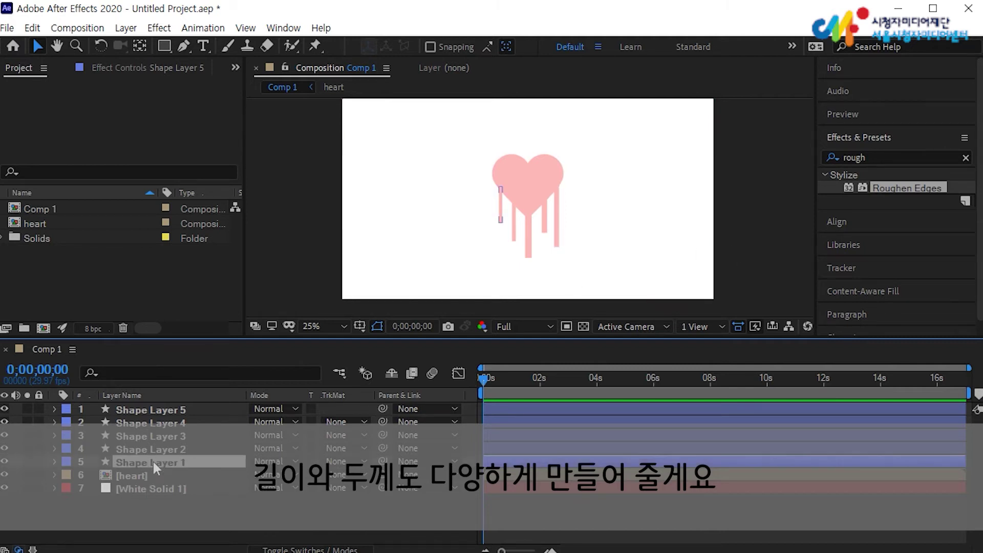
pyautogui.keyDown('shift'); pyautogui.click(167, 409); pyautogui.keyUp('shift')
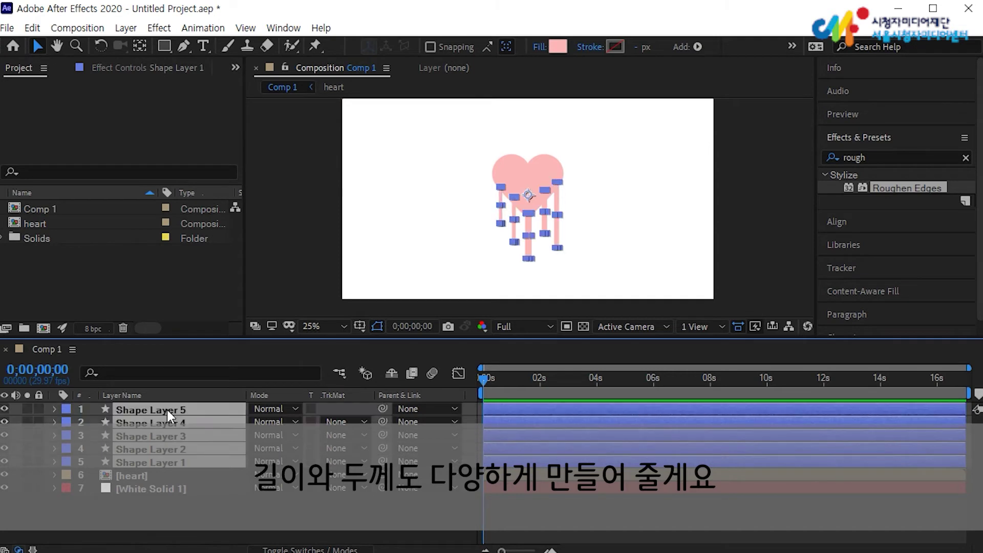
pyautogui.click(748, 210)
pyautogui.press('.')
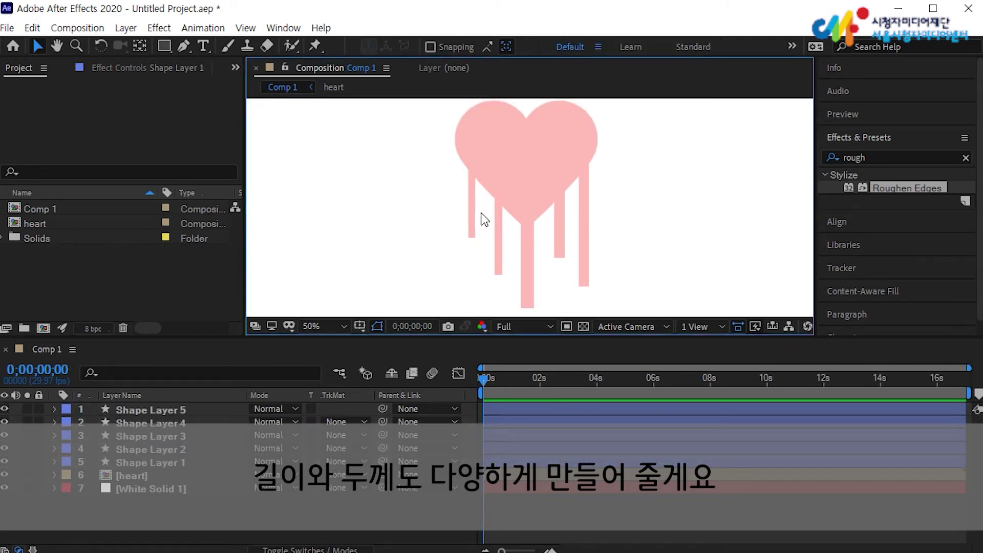
# Move the anchor points of the two leftmost bars to the top centre of each bar
pyautogui.click(472, 226)
pyautogui.press('y')
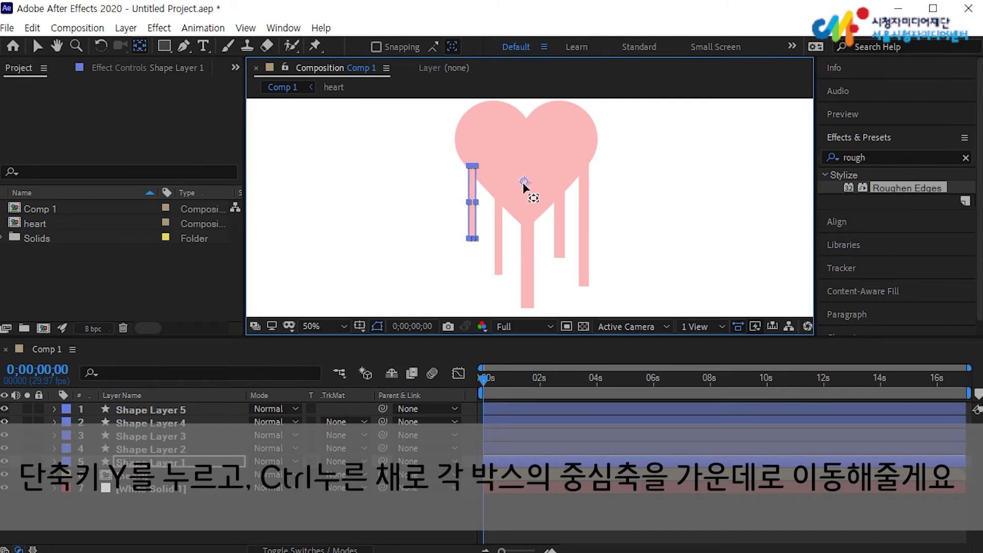
pyautogui.moveTo(524, 182); pyautogui.dragTo(469, 169)
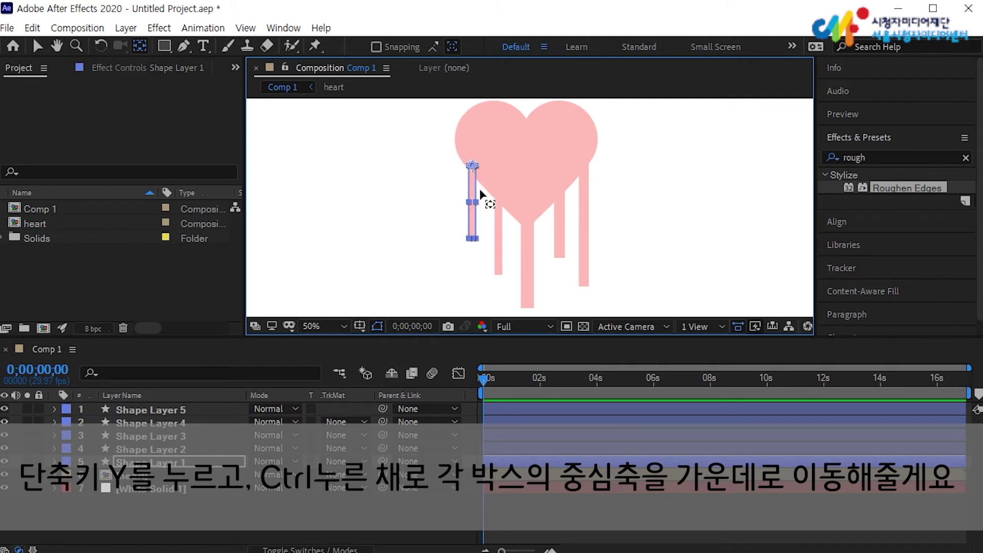
pyautogui.press('.')
pyautogui.click(471, 227)
pyautogui.moveTo(523, 158); pyautogui.dragTo(468, 164)
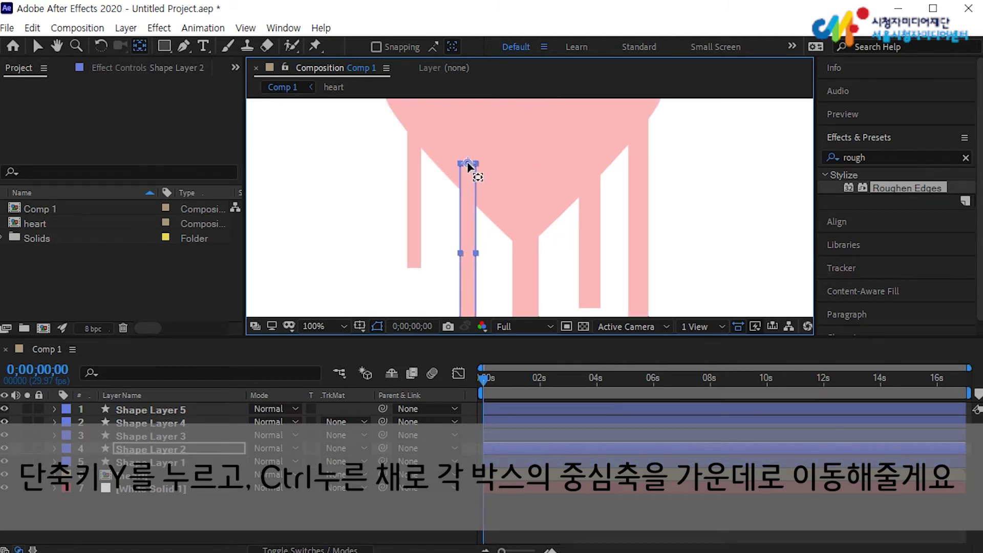
# Move the anchor points of the middle bar and the two bars on the right to the top centre of each
pyautogui.click(533, 267)
pyautogui.moveTo(523, 156); pyautogui.dragTo(526, 228)
pyautogui.moveTo(521, 155); pyautogui.dragTo(589, 136)
pyautogui.click(647, 191)
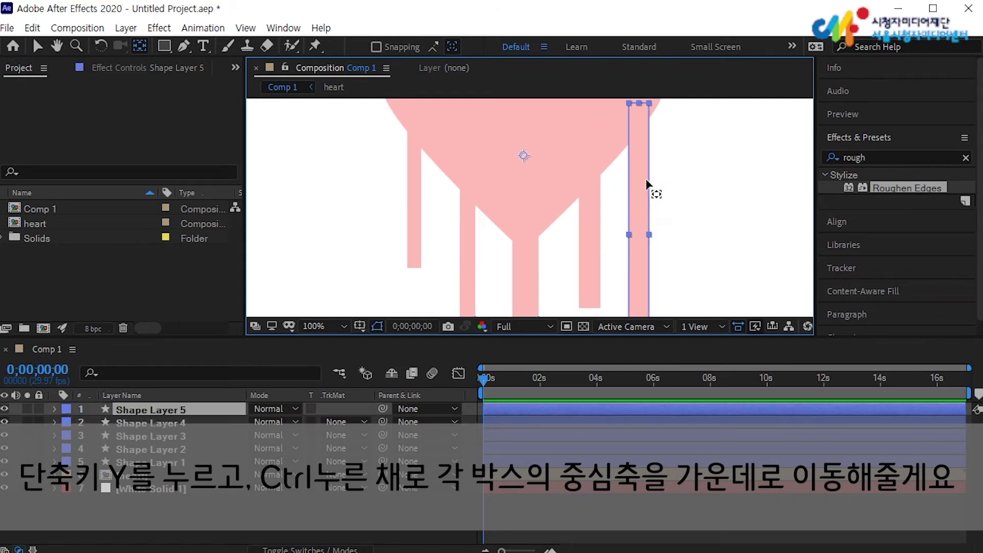
pyautogui.moveTo(526, 158)
pyautogui.mouseDown()
pyautogui.moveTo(605, 139)
pyautogui.moveTo(640, 103)
pyautogui.mouseUp()
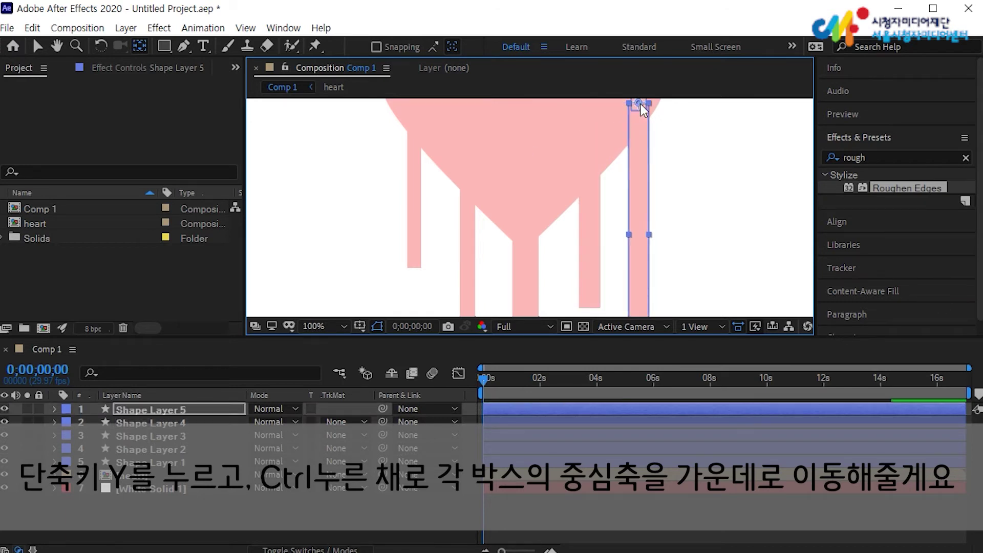
pyautogui.click(37, 47)
pyautogui.scroll(-4, 346, 149)
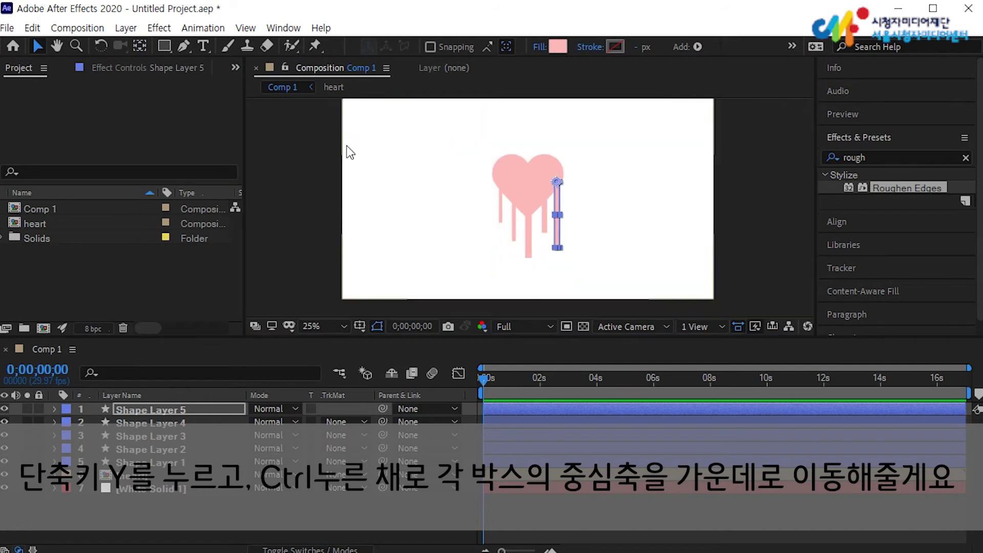
pyautogui.click(748, 245)
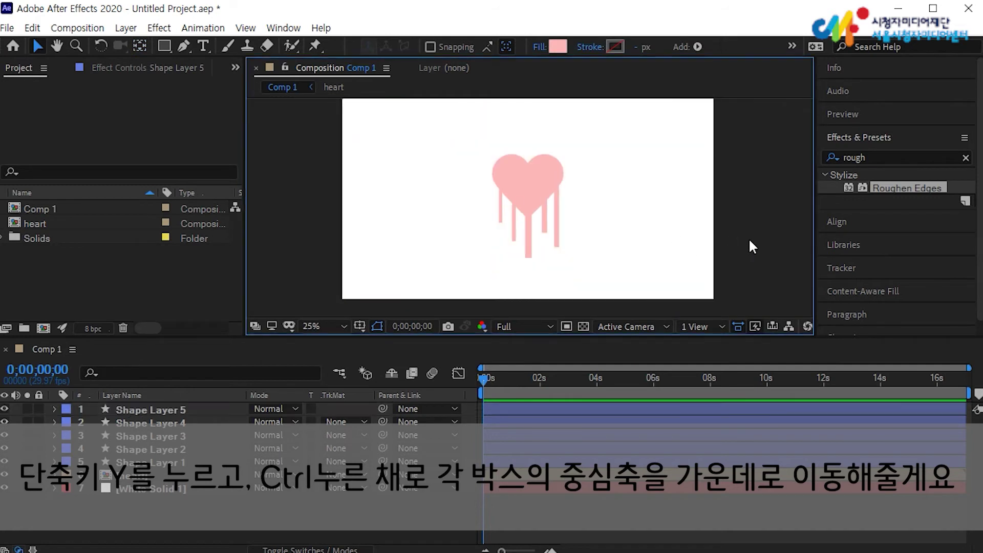
# At 0;00;03;29, unlink the scale proportions of all five bar layers and set their vertical scale to 0%, keeping the horizontal scale at 100%
pyautogui.click(167, 461)
pyautogui.keyDown('shift'); pyautogui.click(164, 410); pyautogui.keyUp('shift')
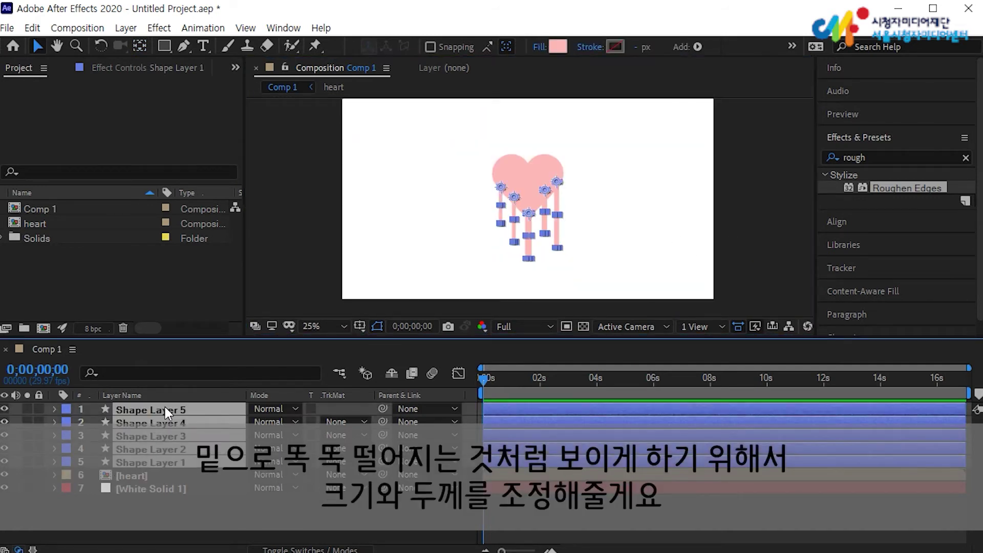
pyautogui.press('s')
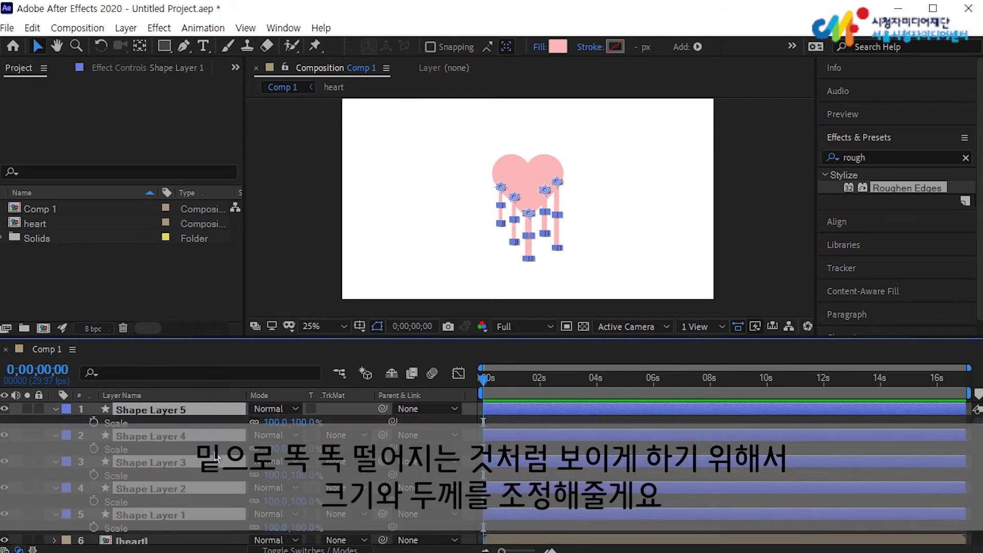
pyautogui.click(596, 382)
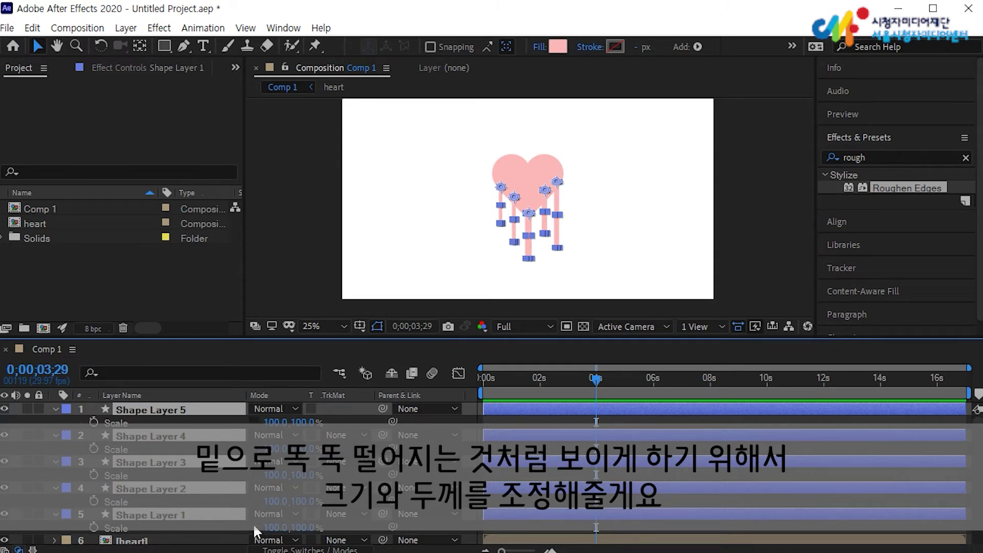
pyautogui.click(305, 422)
pyautogui.write('0')
pyautogui.press('Return')
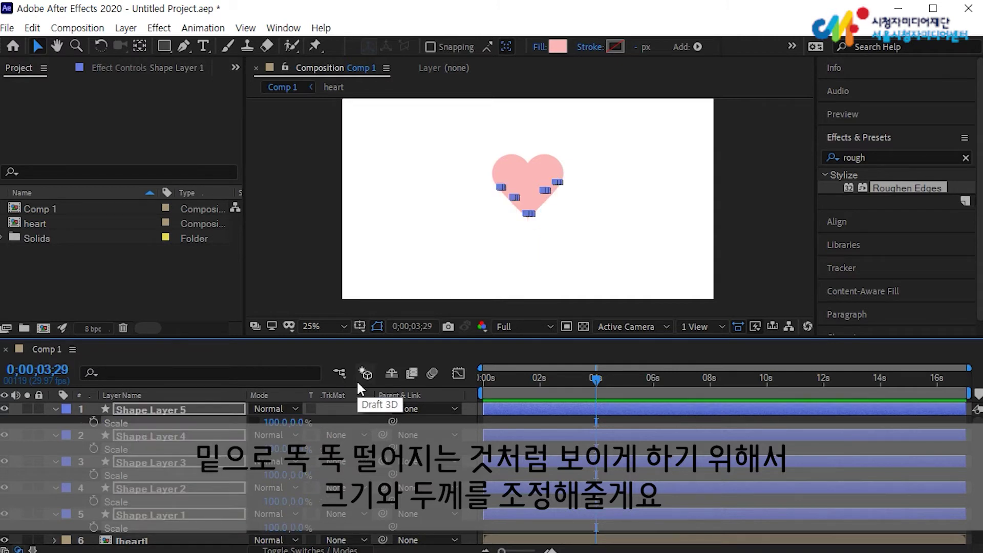
# Undo the last vertical scale change, set the five bars' scale to 0% horizontal and 100% vertical, and keyframe it at 0;00;03;29
pyautogui.hotkey('ctrl', 'z')
pyautogui.click(277, 422)
pyautogui.write('0')
pyautogui.press('Return')
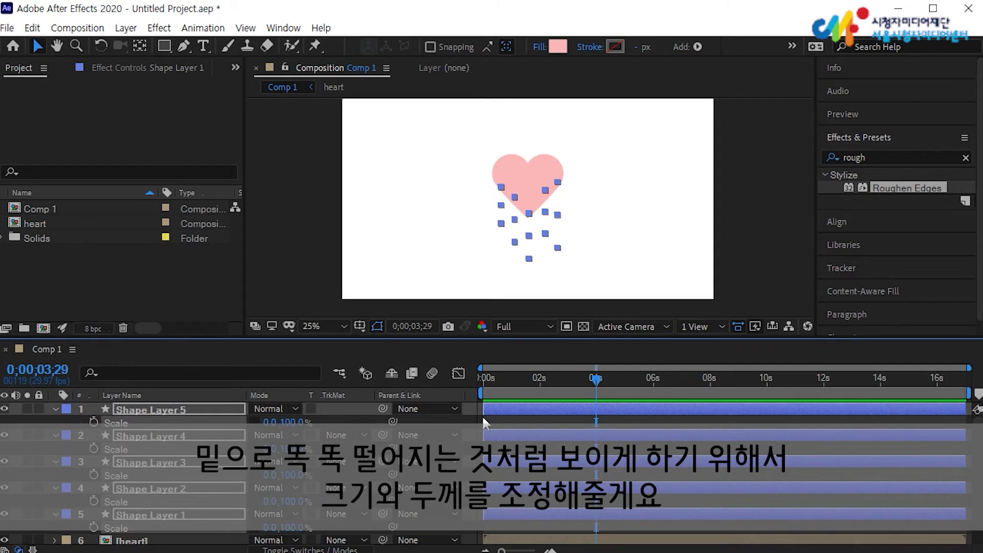
pyautogui.click(94, 421)
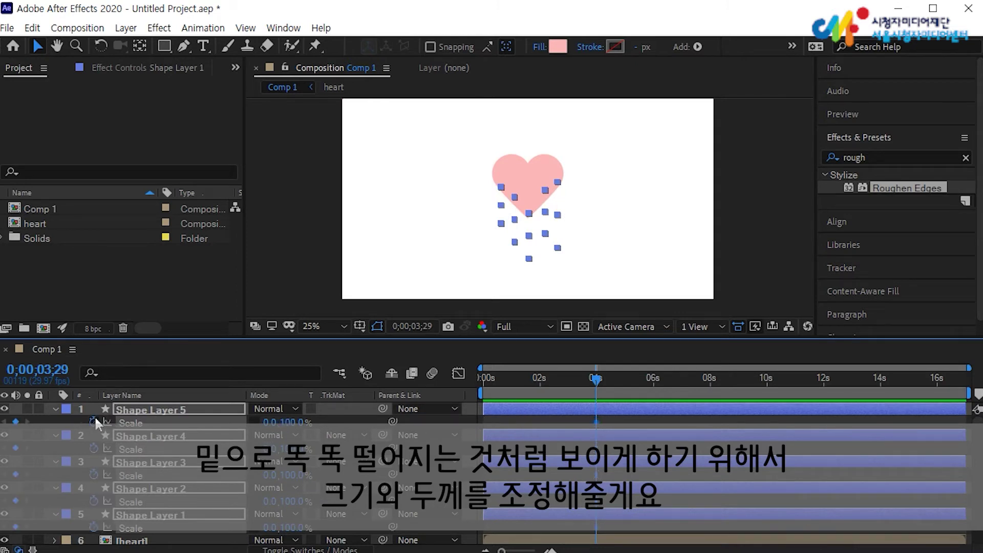
# At 0;00;00;00, keyframe all five bars' scale at 100% horizontal and 0% vertical, and preview the animation
pyautogui.moveTo(595, 380); pyautogui.dragTo(468, 381)
pyautogui.moveTo(266, 425); pyautogui.dragTo(346, 427)
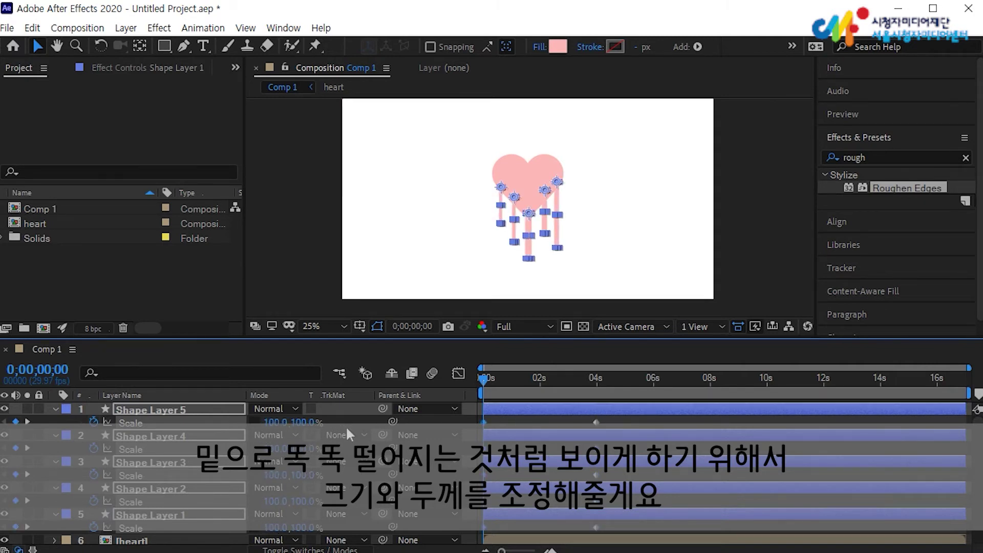
pyautogui.click(277, 421)
pyautogui.write('0')
pyautogui.press('Return')
pyautogui.click(277, 421)
pyautogui.write('100')
pyautogui.press('Return')
pyautogui.click(304, 422)
pyautogui.write('0')
pyautogui.press('Return')
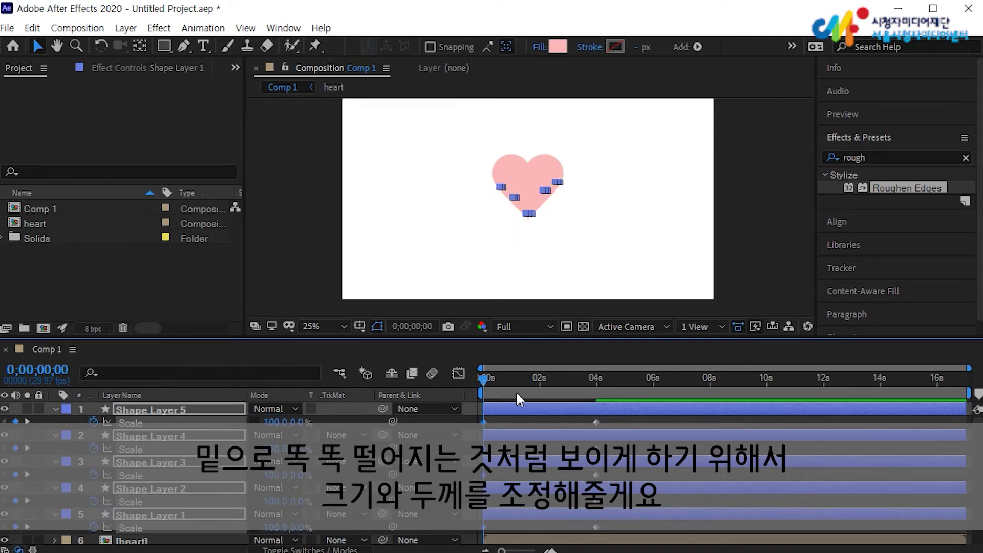
pyautogui.press('space')
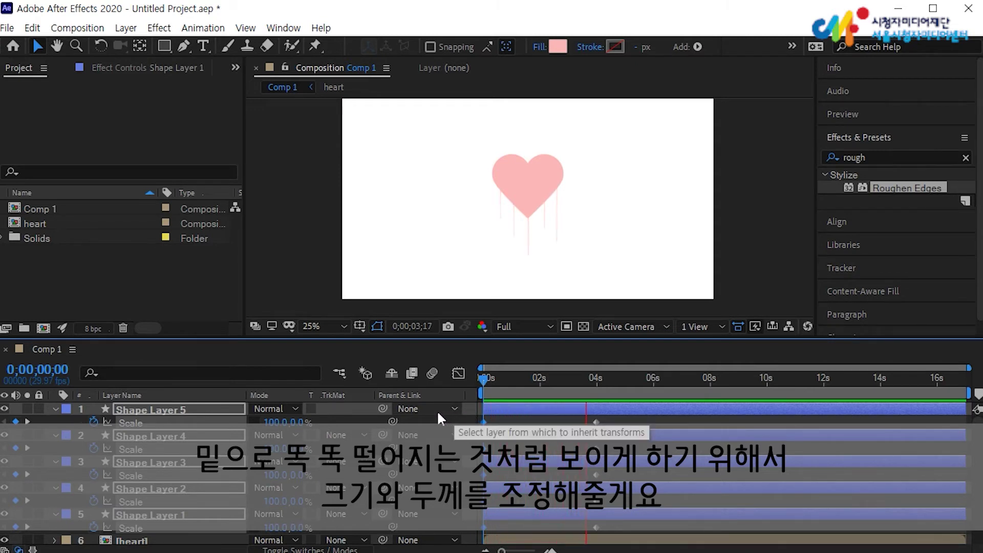
pyautogui.press('space')
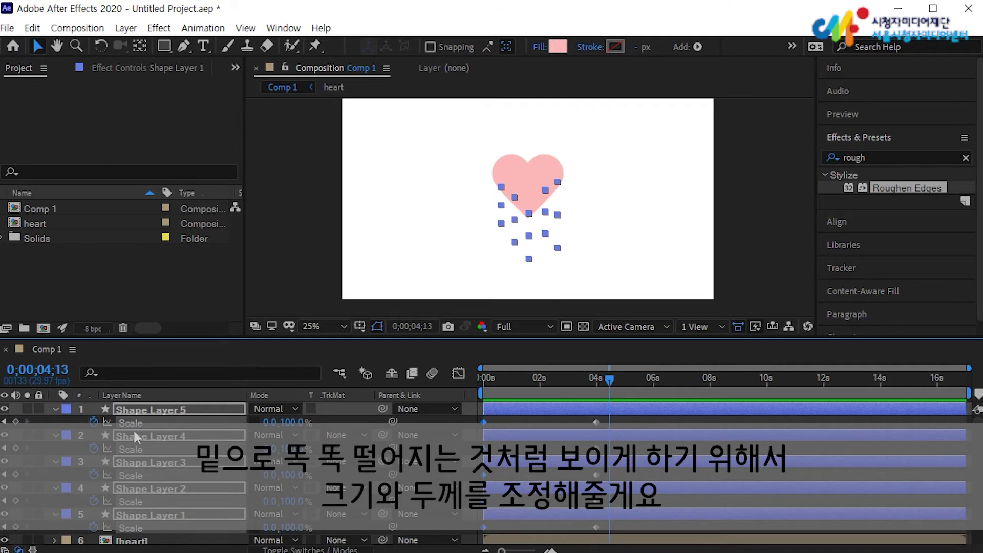
# Collapse the bar layers' properties and shift Shape Layer 2 and Shape Layer 4 slightly later in time
pyautogui.click(56, 404)
pyautogui.hotkey('ctrl', 'a')
pyautogui.press('u')
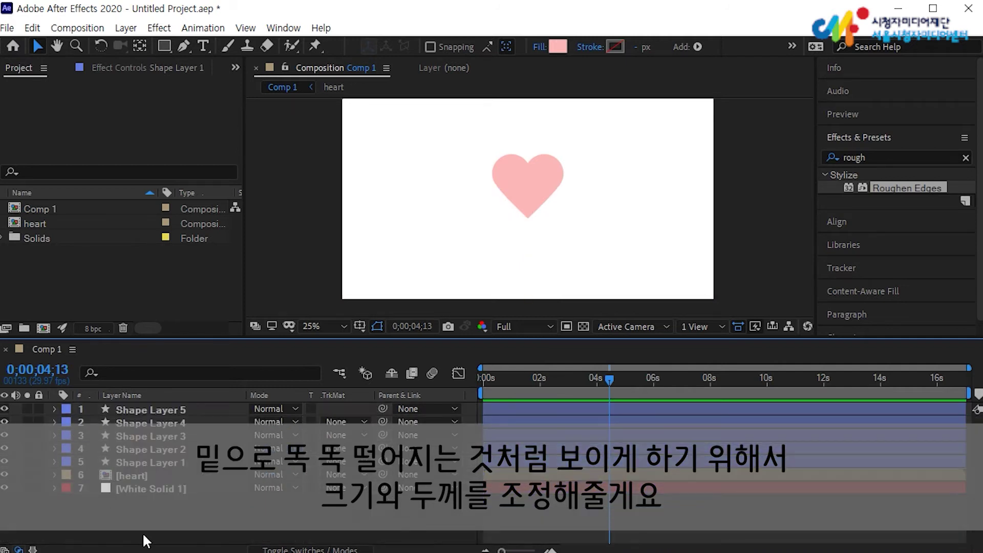
pyautogui.click(154, 449)
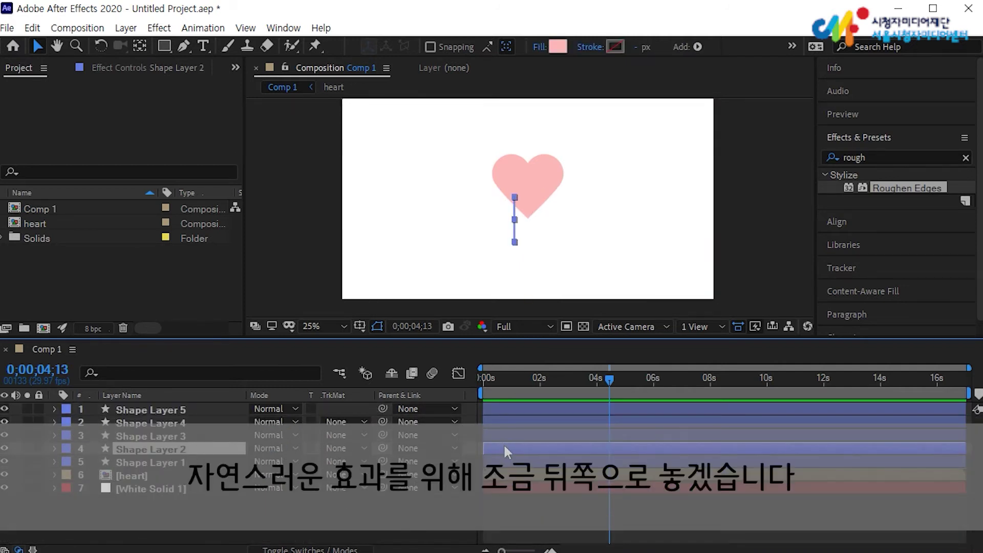
pyautogui.moveTo(505, 446); pyautogui.dragTo(505, 422)
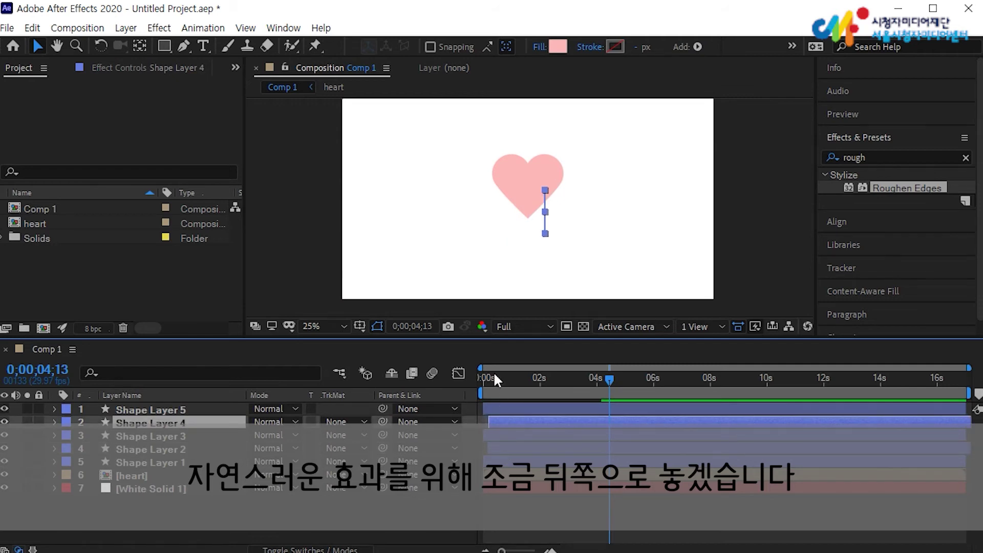
# Play the animation from the start to check the staggered timing of the bars
pyautogui.press('Home')
pyautogui.press('space')
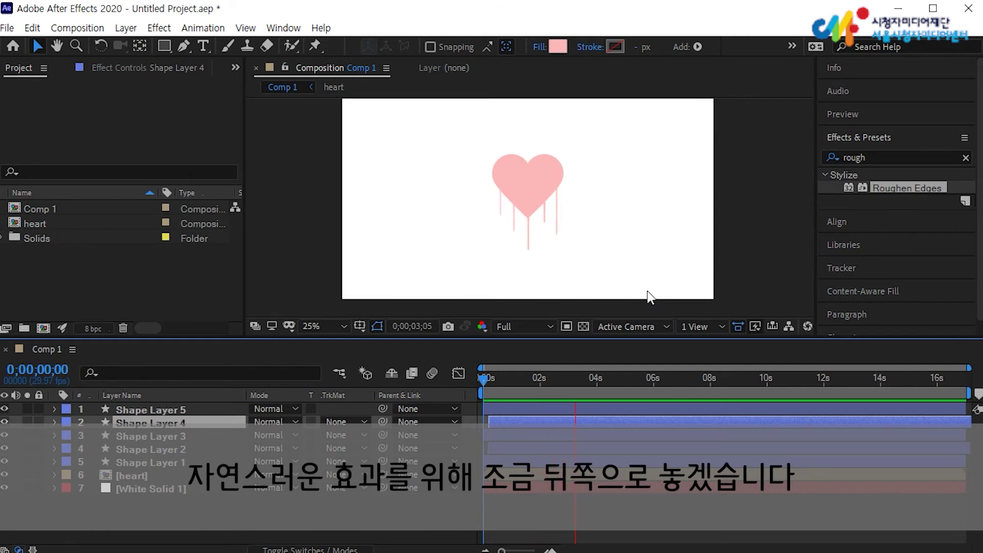
pyautogui.press('space')
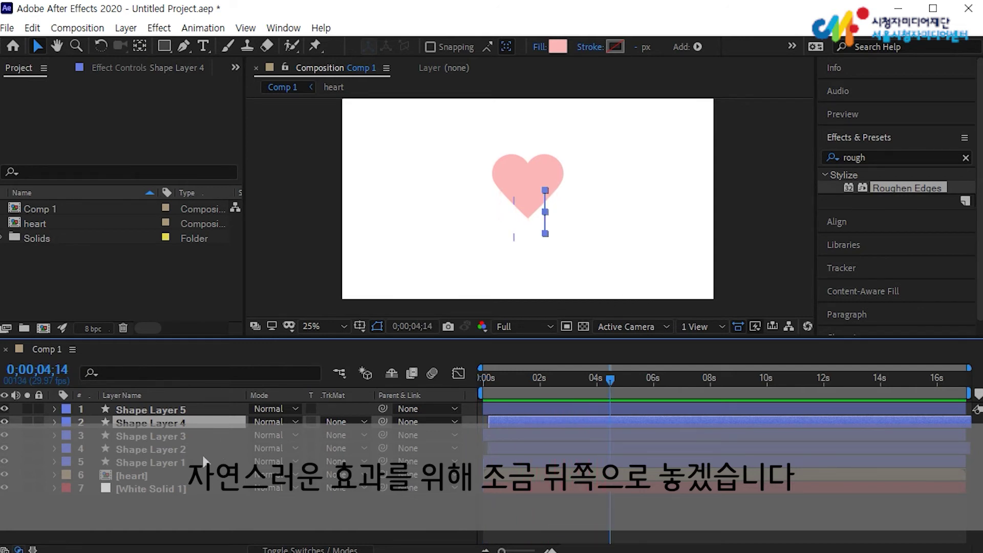
# Pre-compose the heart layer and the five shape layers together as Pre-comp 1, moving all attributes into the new composition
pyautogui.click(142, 461)
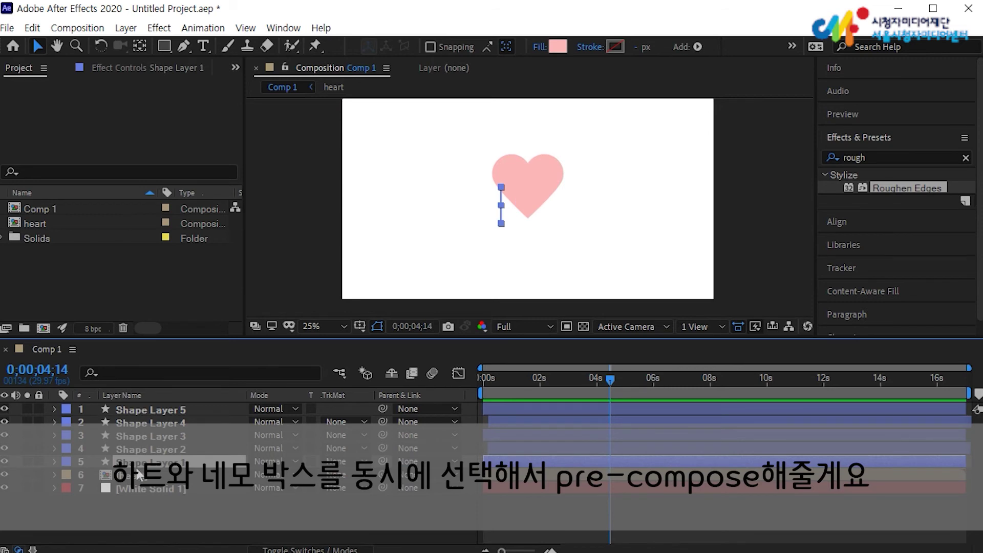
pyautogui.click(140, 475)
pyautogui.keyDown('shift'); pyautogui.click(142, 408); pyautogui.keyUp('shift')
pyautogui.rightClick(142, 408)
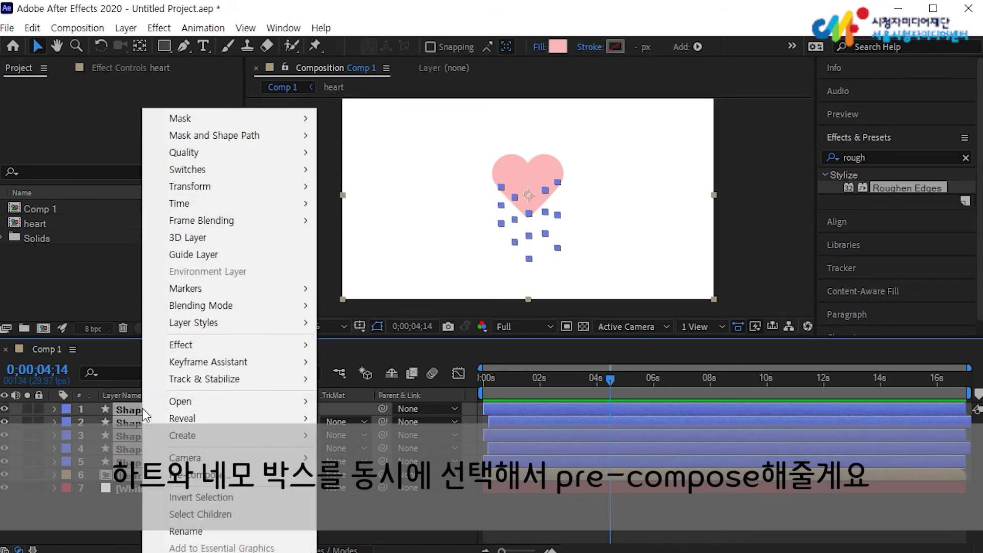
pyautogui.click(180, 487)
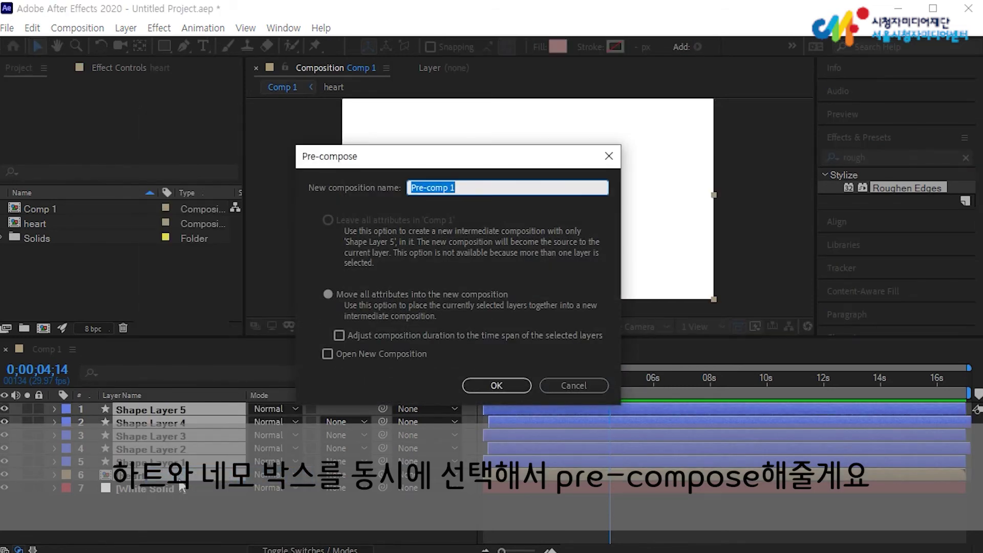
pyautogui.press('Return')
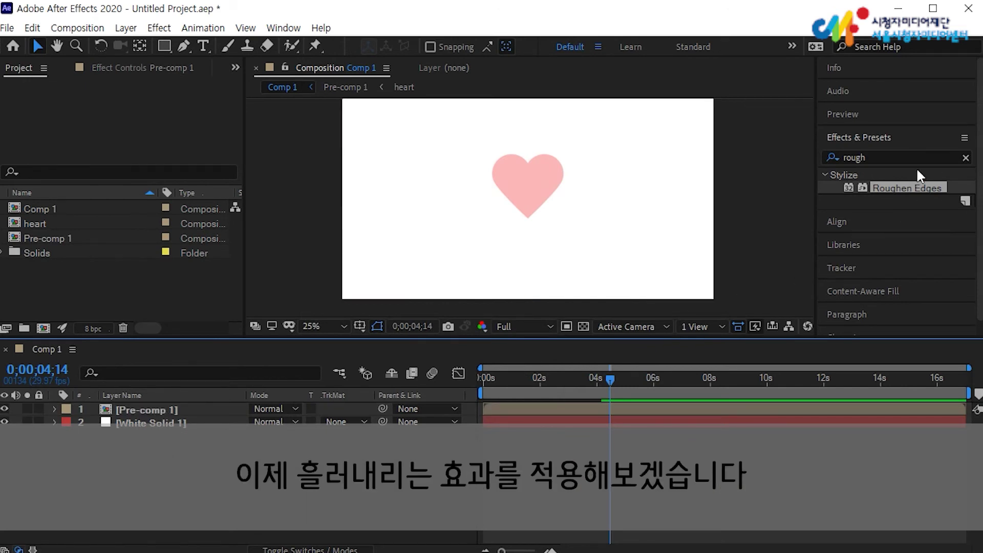
# Find the Roughen Edges effect by searching for "rough" and apply it to the Pre-comp 1 layer
pyautogui.click(820, 159)
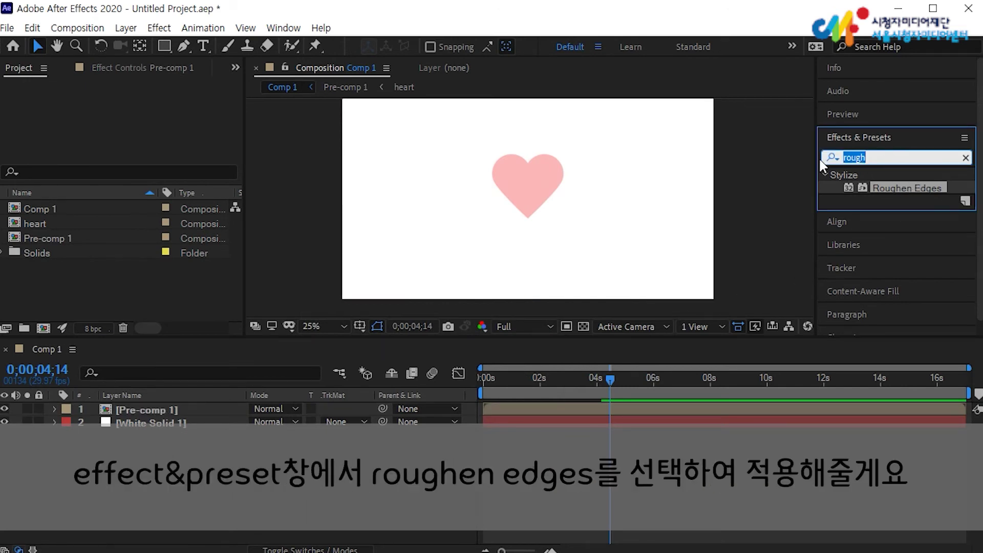
pyautogui.write('rough')
pyautogui.moveTo(915, 190); pyautogui.dragTo(162, 407)
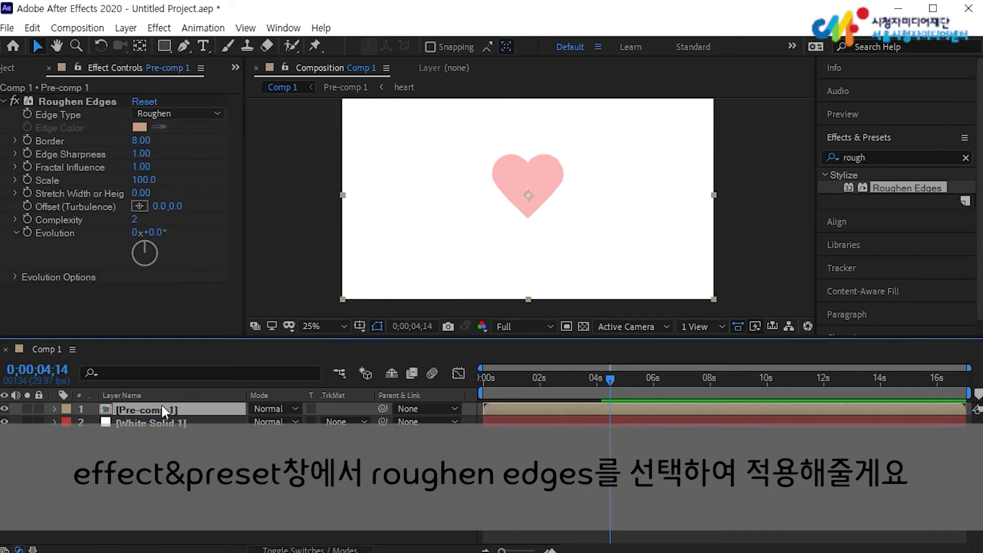
# Look inside Pre-comp 1, return to Comp 1 and play back the heart animation with the roughened edges
pyautogui.doubleClick(163, 410)
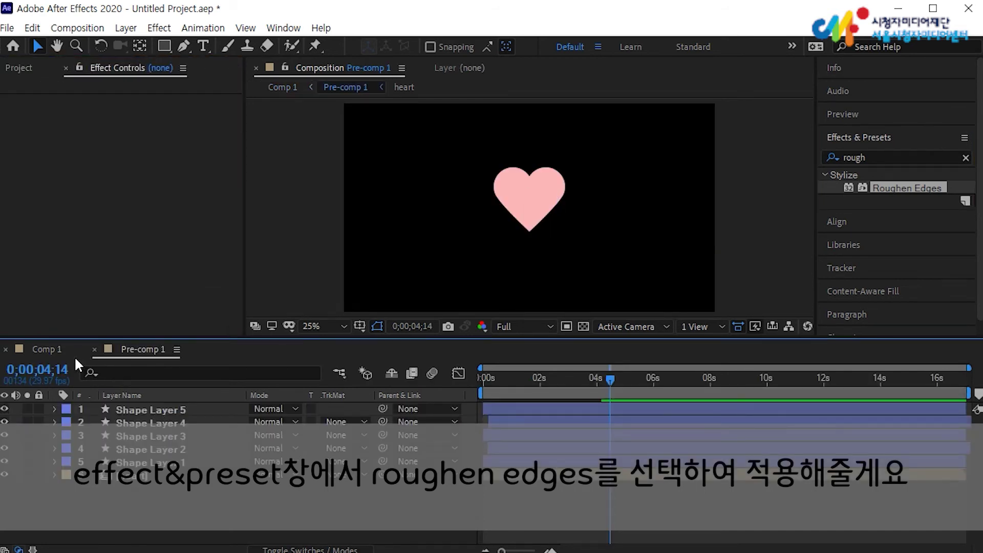
pyautogui.click(45, 348)
pyautogui.press('space')
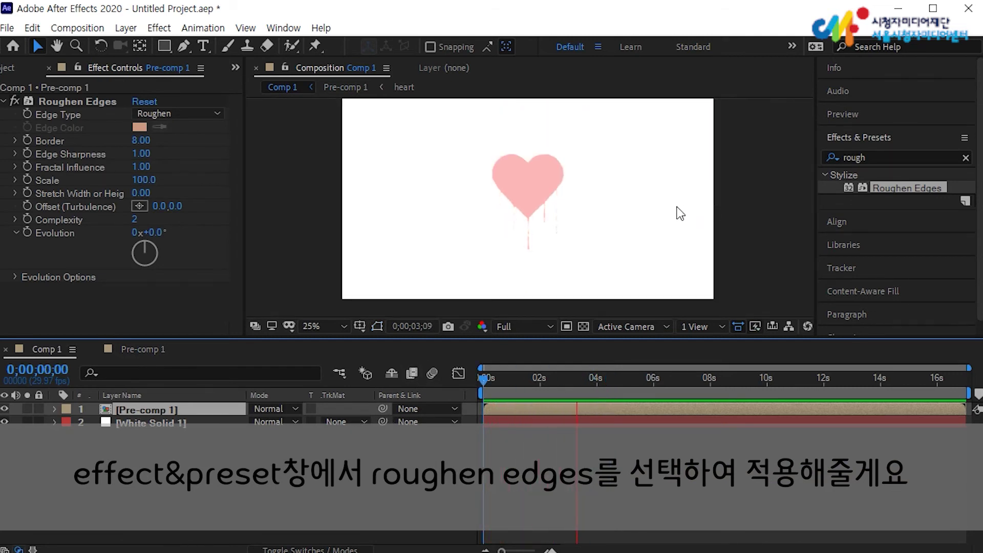
pyautogui.click(521, 380)
pyautogui.press('space')
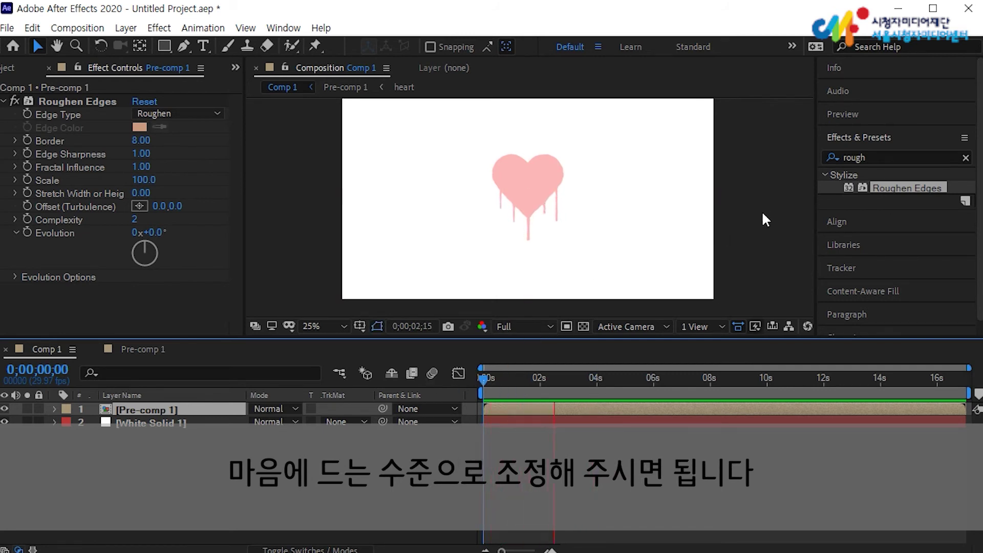
# Set the Edge Sharpness of Roughen Edges to 10 and preview the drips at a closer zoom
pyautogui.moveTo(538, 382); pyautogui.dragTo(518, 380)
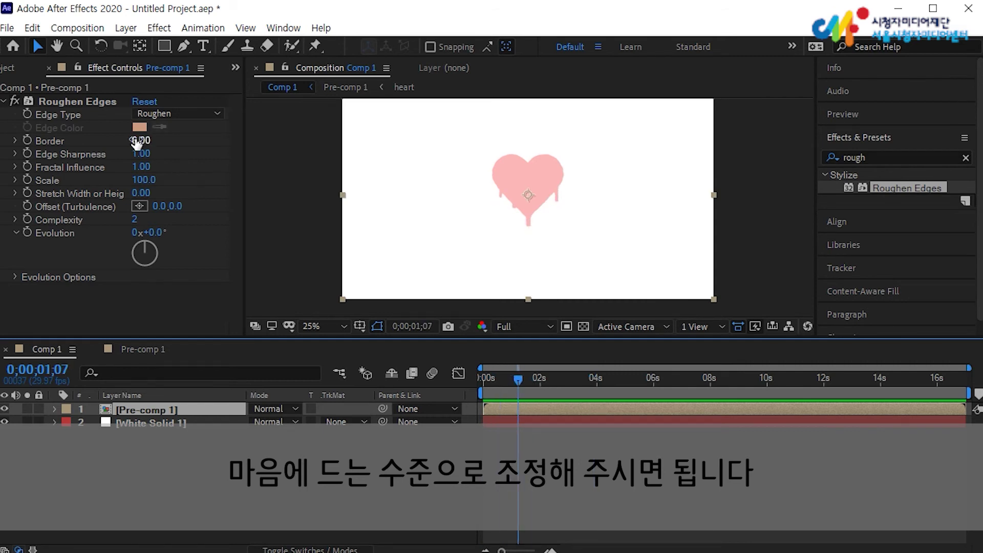
pyautogui.moveTo(137, 143); pyautogui.dragTo(237, 153)
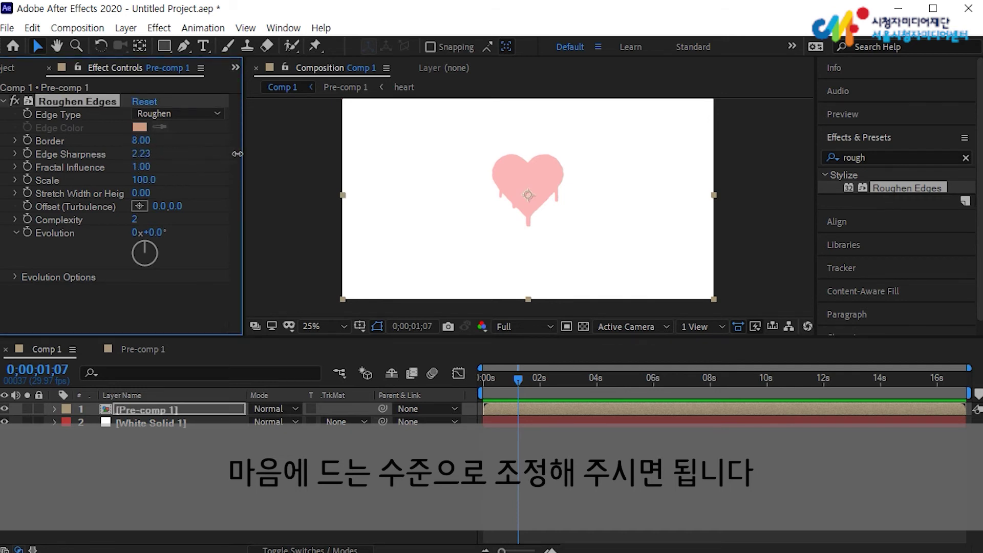
pyautogui.click(141, 154)
pyautogui.write('10')
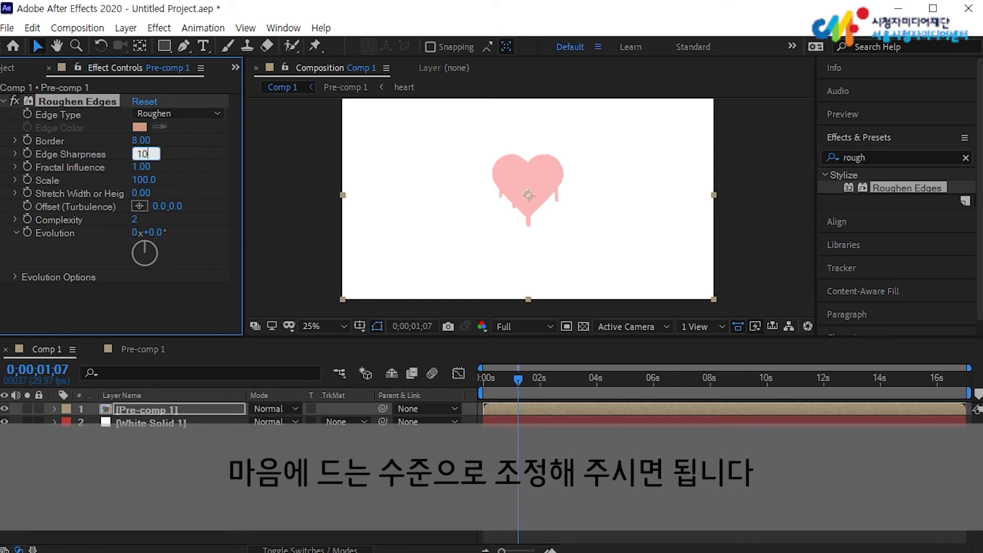
pyautogui.press('Return')
pyautogui.click(504, 386)
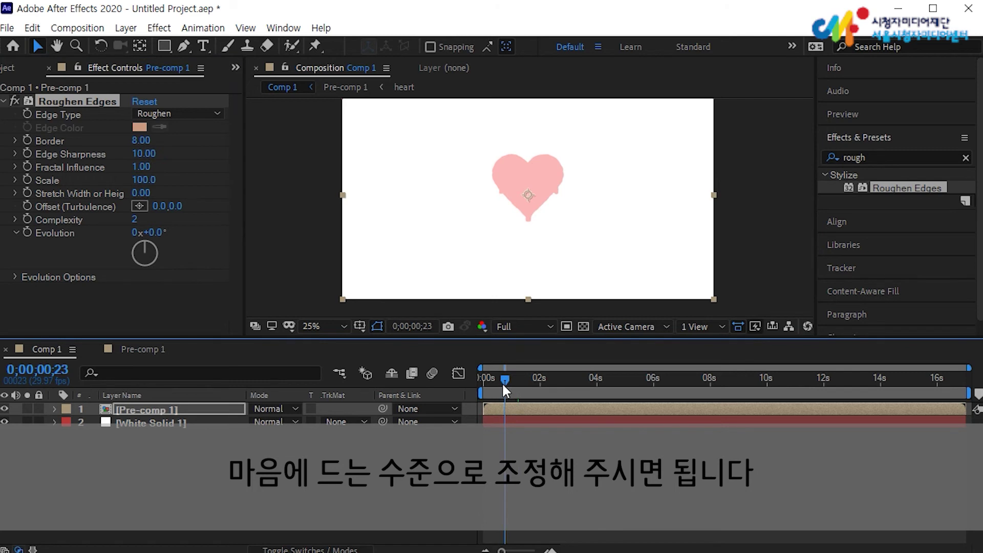
pyautogui.scroll(2, 559, 239)
pyautogui.press('space')
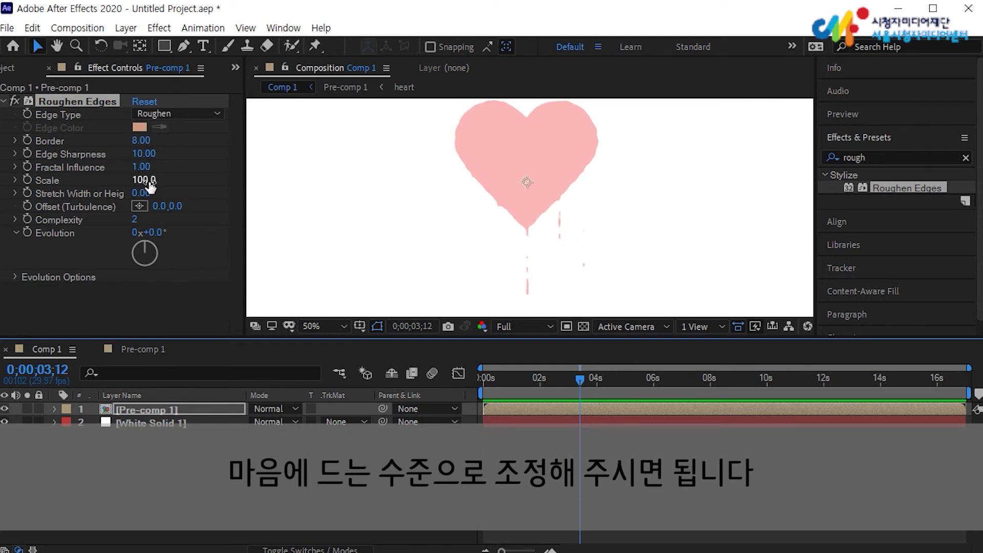
# Try a Roughen Edges scale of 20 and preview the animation from the start
pyautogui.click(146, 181)
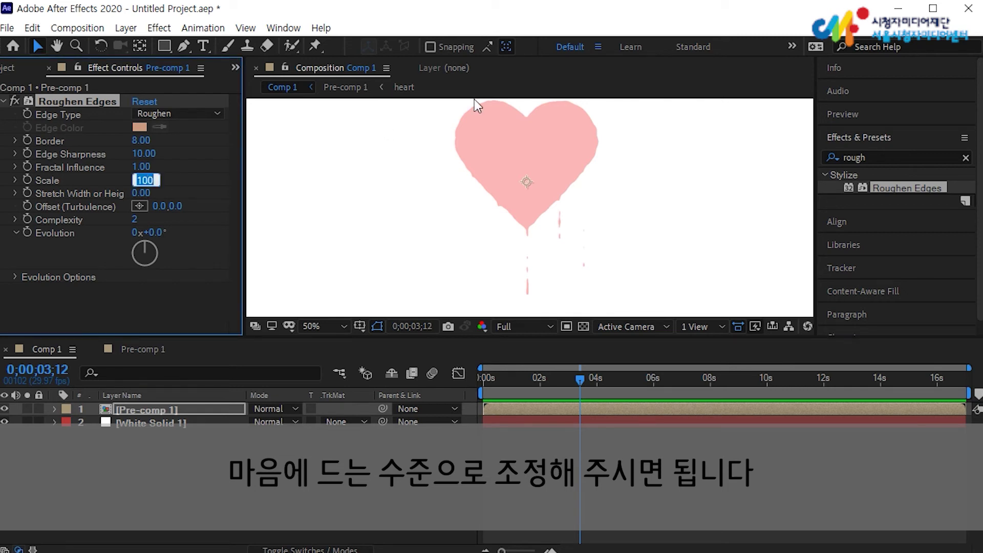
pyautogui.write('20')
pyautogui.press('Return')
pyautogui.press('Home')
pyautogui.press('space')
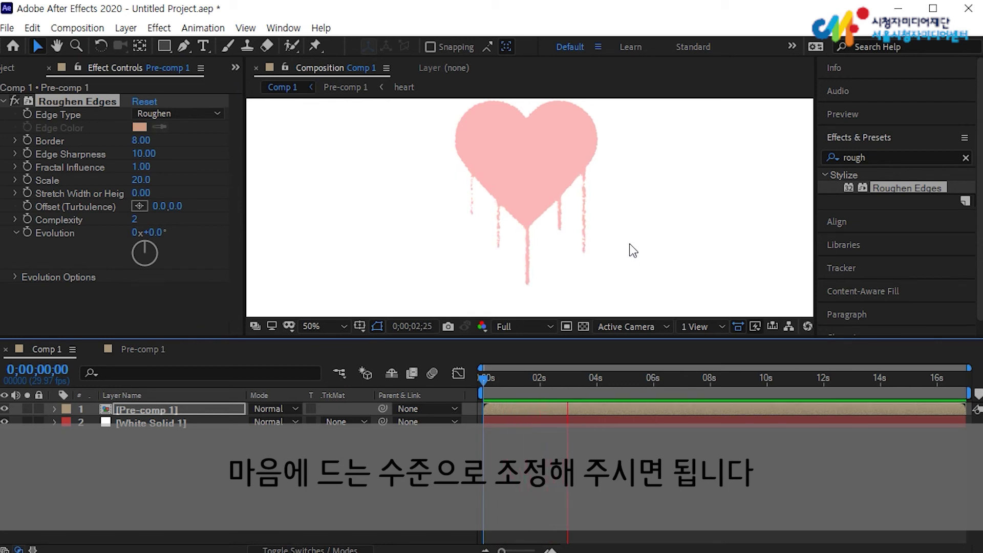
pyautogui.press('space')
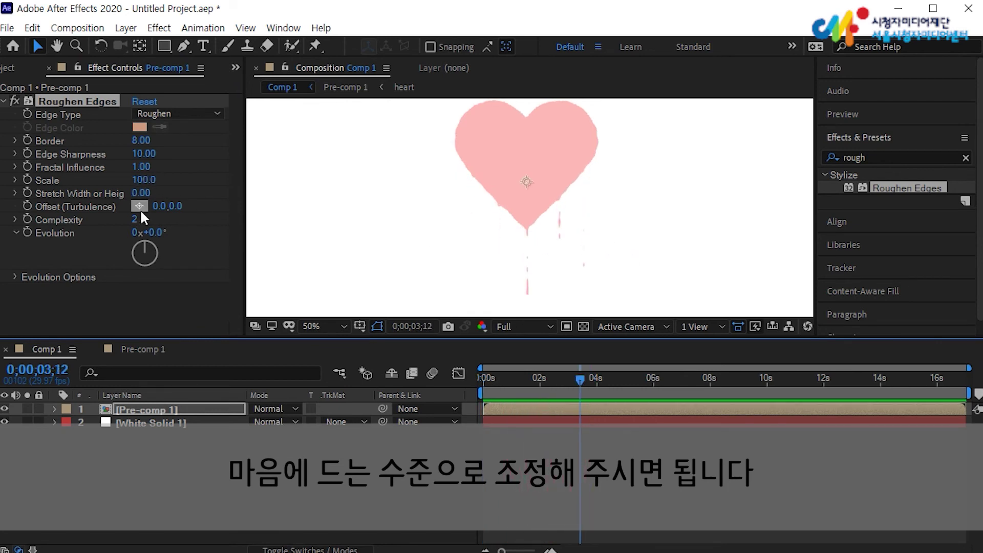
# Play the dripping animation from the start with the whole frame in view
pyautogui.scroll(-2, 450, 246)
pyautogui.press('Home')
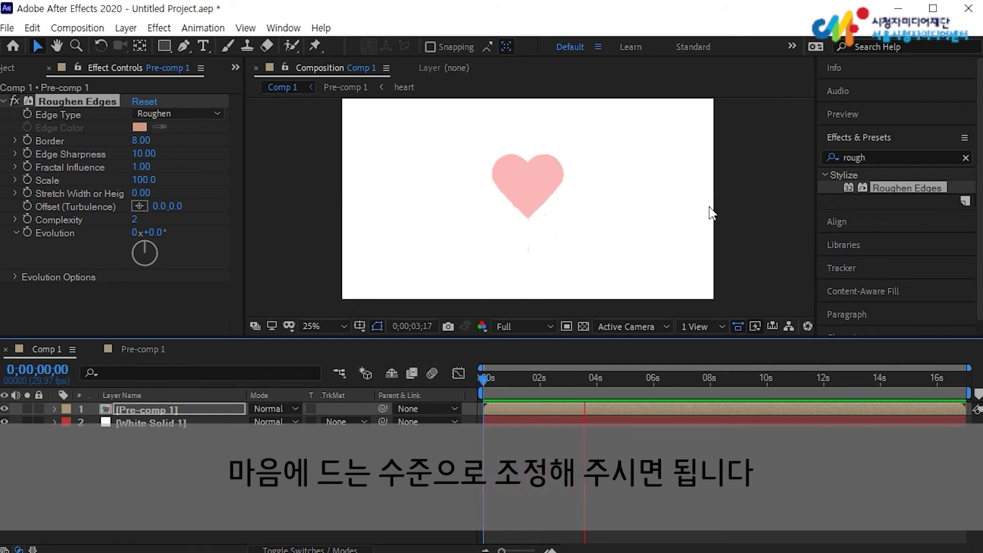
pyautogui.press('space')
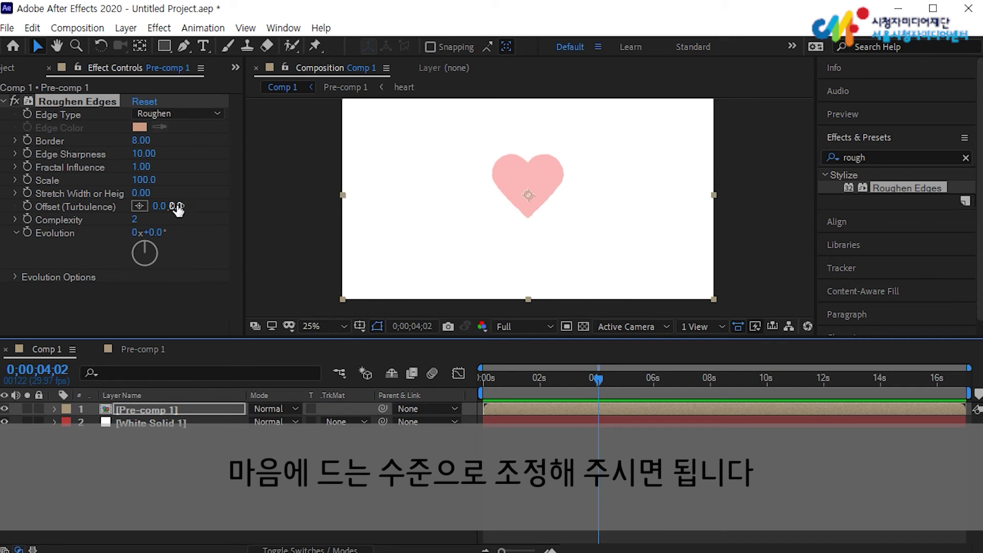
# Set the Stretch Width or Height of Roughen Edges to 5 and preview the dripping heart from the start
pyautogui.click(139, 193)
pyautogui.write('5')
pyautogui.press('Return')
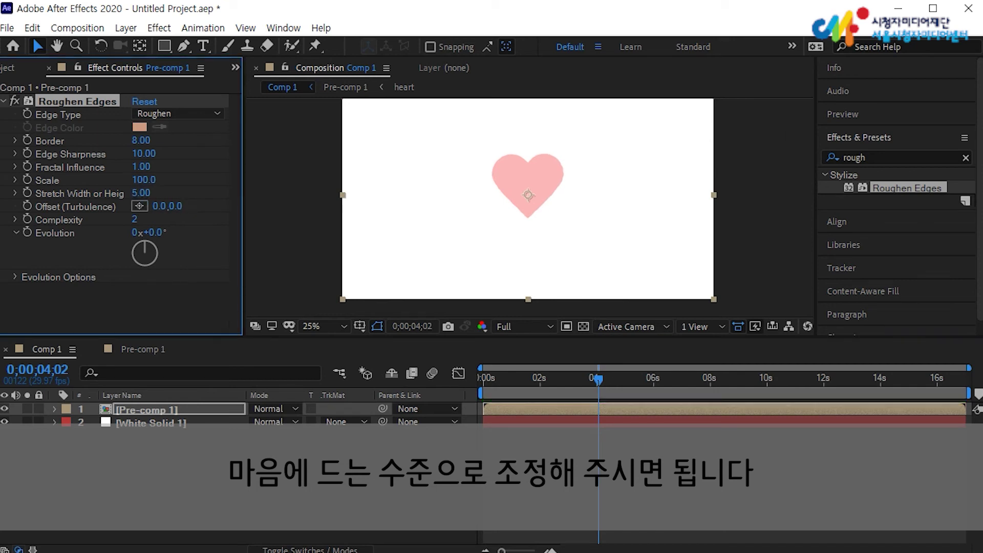
pyautogui.click(485, 378)
pyautogui.press('space')
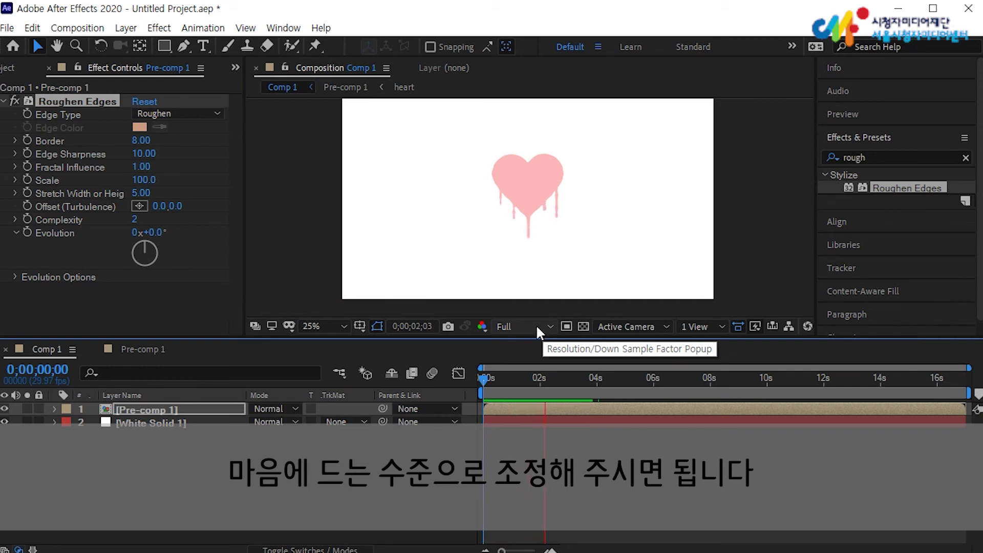
pyautogui.press('space')
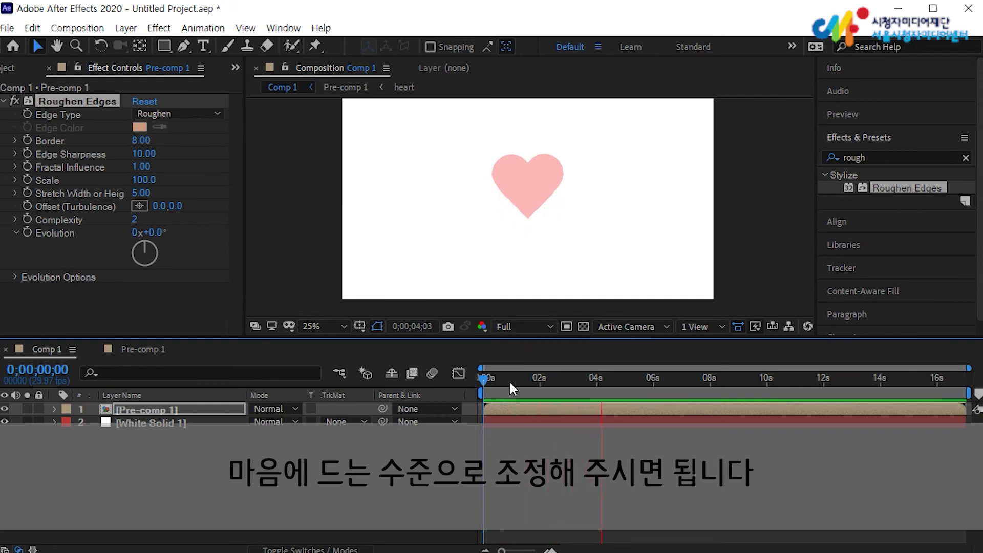
pyautogui.press('space')
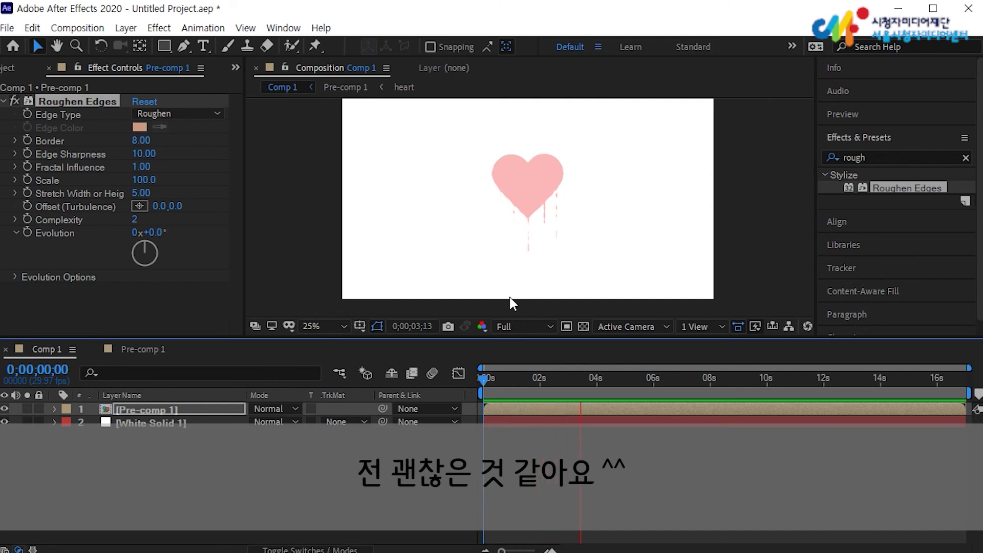
pyautogui.press('space')
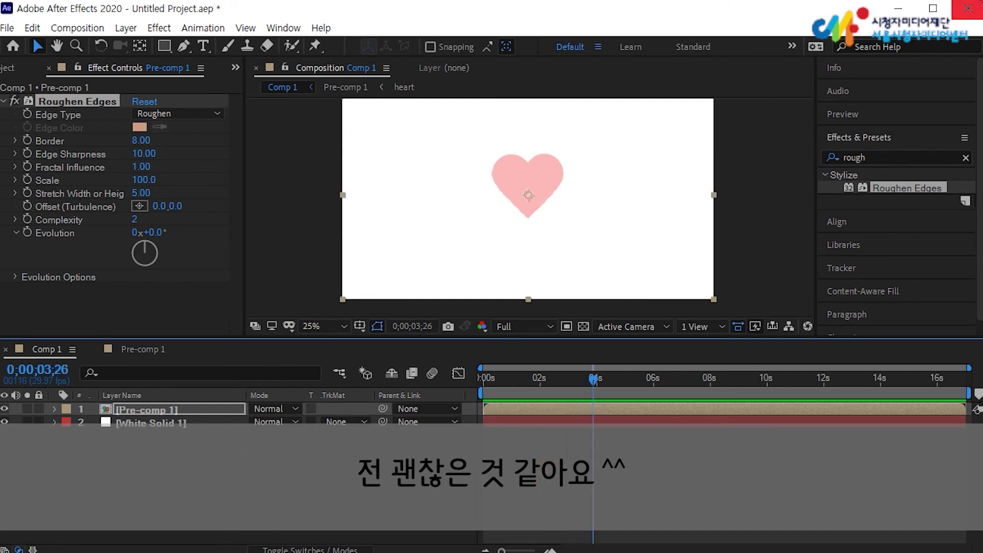
# Open Pre-comp 1 and apply the Roughen Edges effect to its heart layer
pyautogui.click(118, 410)
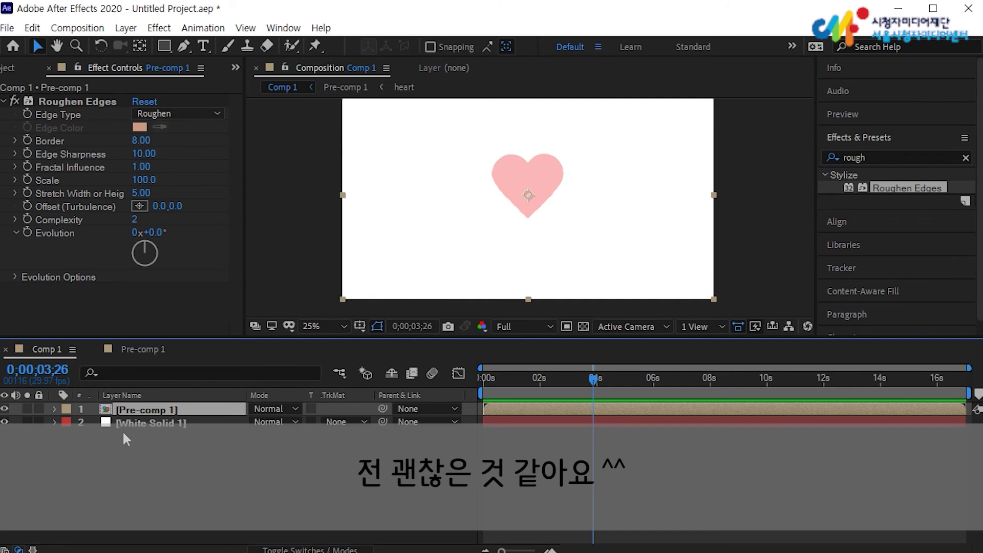
pyautogui.doubleClick(130, 411)
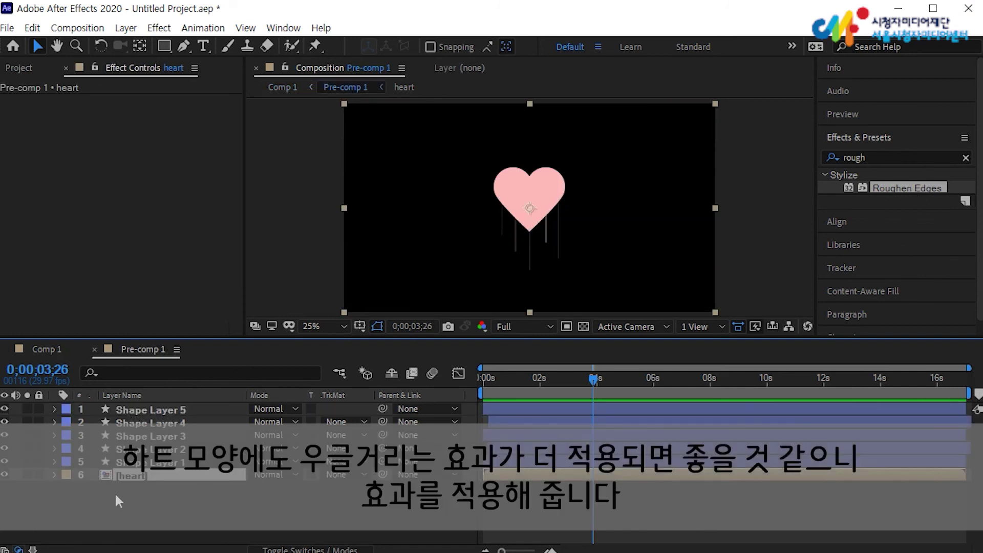
pyautogui.moveTo(902, 188); pyautogui.dragTo(141, 477)
# Preview the roughened heart from the start at 50% zoom and return to the first frame
pyautogui.moveTo(592, 378); pyautogui.dragTo(483, 378)
pyautogui.press('.')
pyautogui.press('.')
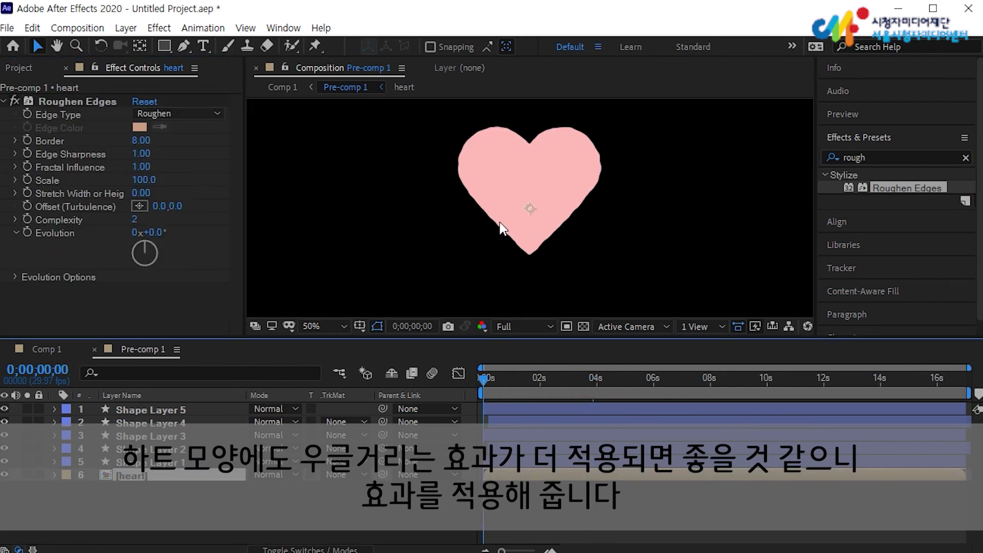
pyautogui.press('space')
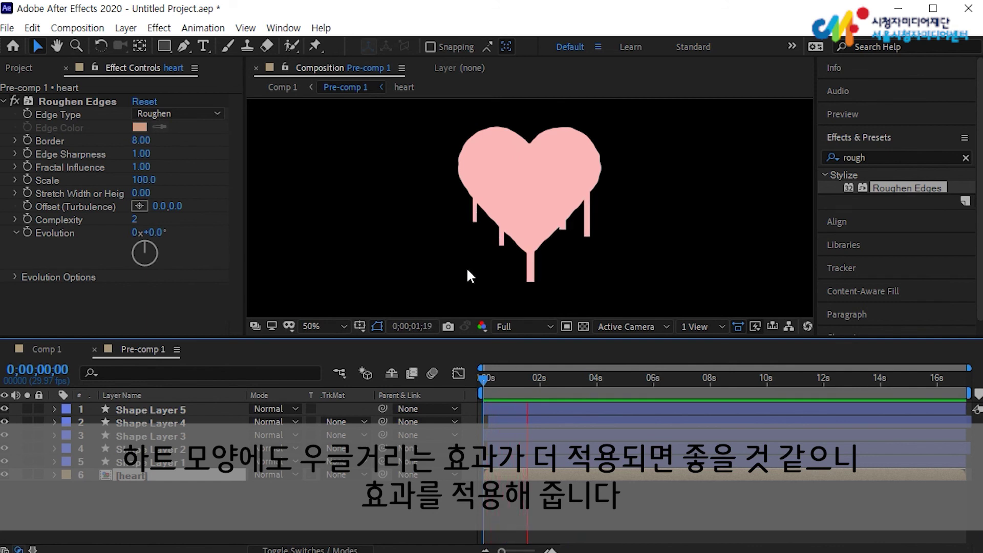
pyautogui.press('space')
pyautogui.moveTo(540, 380); pyautogui.dragTo(460, 380)
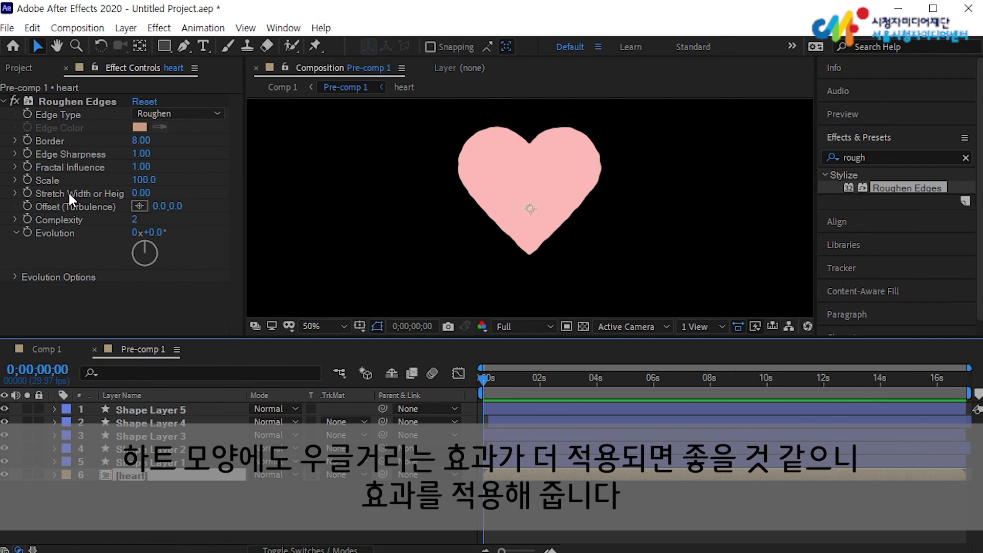
# Keyframe the heart layer's Roughen Edges Stretch Width or Height at the first frame with a value of -5
pyautogui.click(15, 191)
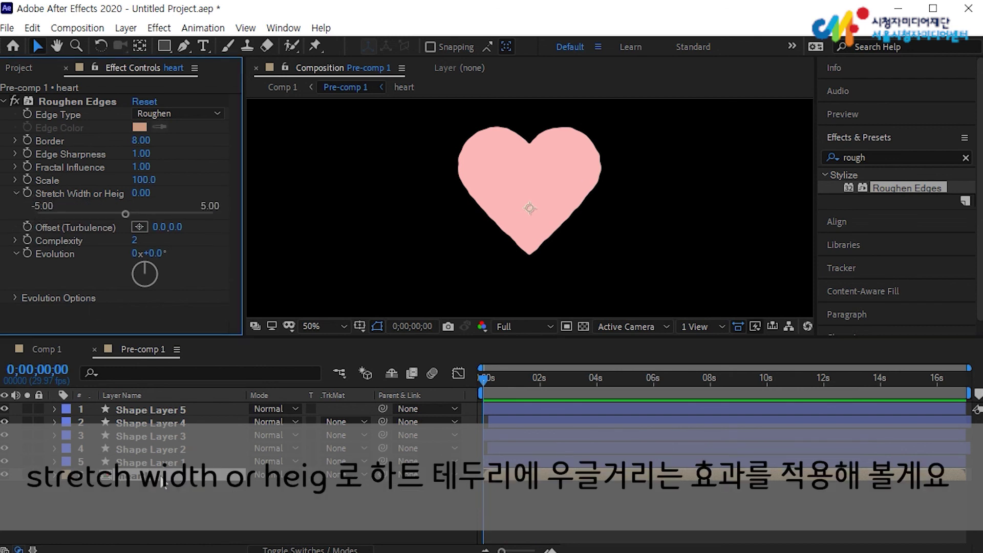
pyautogui.click(20, 189)
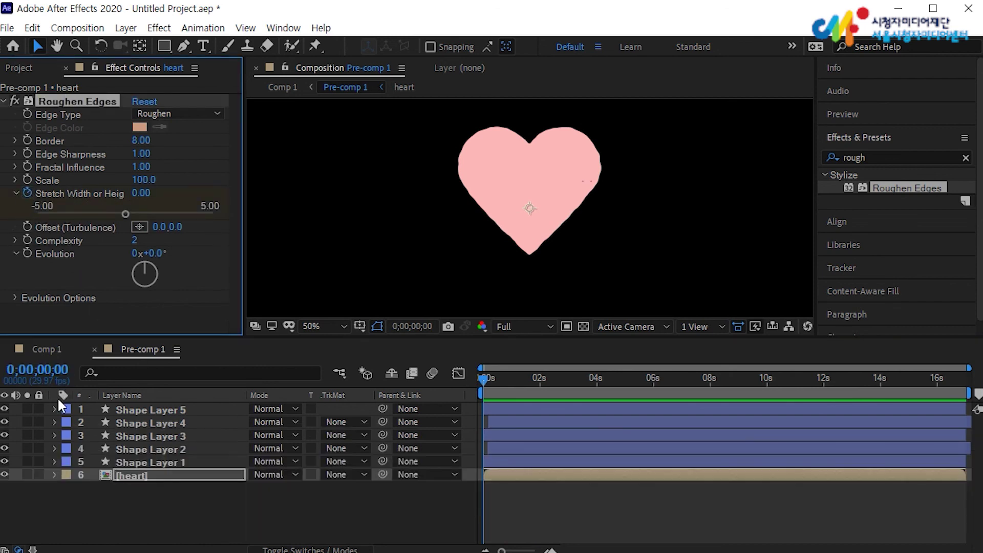
pyautogui.click(56, 474)
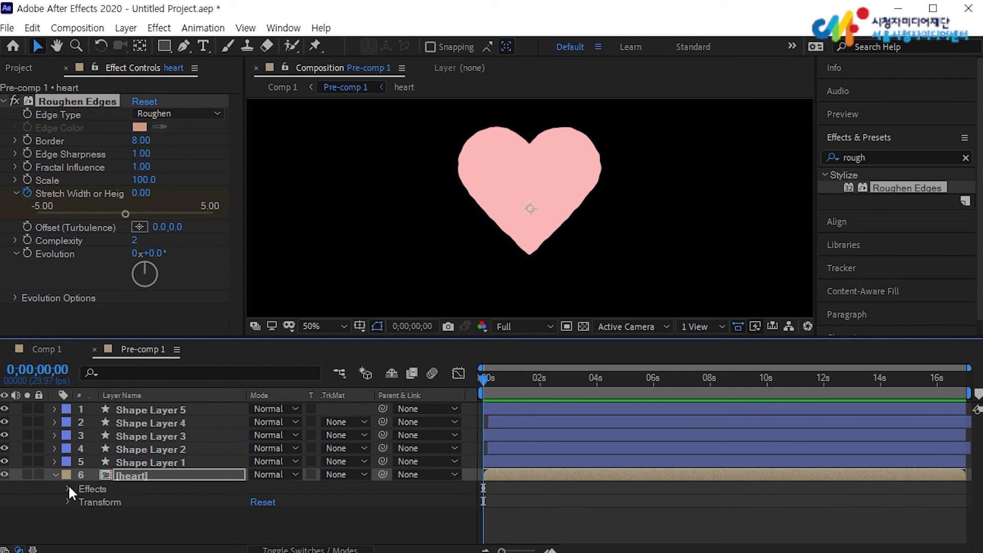
pyautogui.click(69, 489)
pyautogui.click(77, 502)
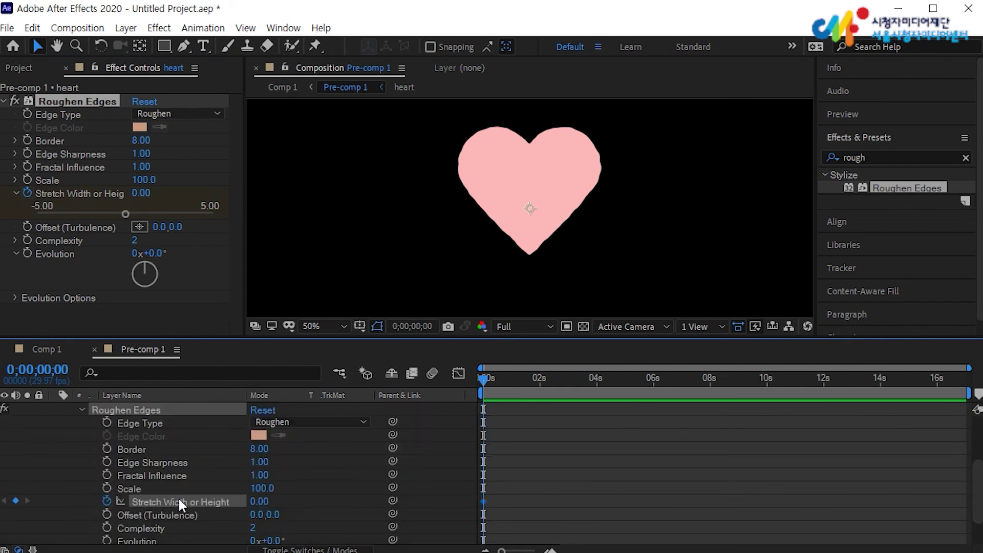
pyautogui.scroll(-3, 177, 497)
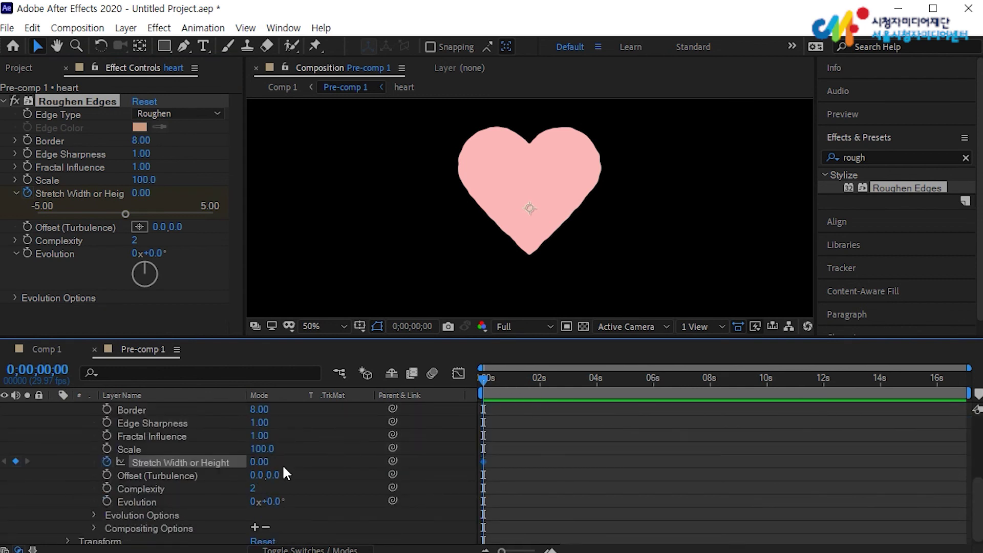
pyautogui.click(259, 461)
pyautogui.write('-5')
pyautogui.press('Return')
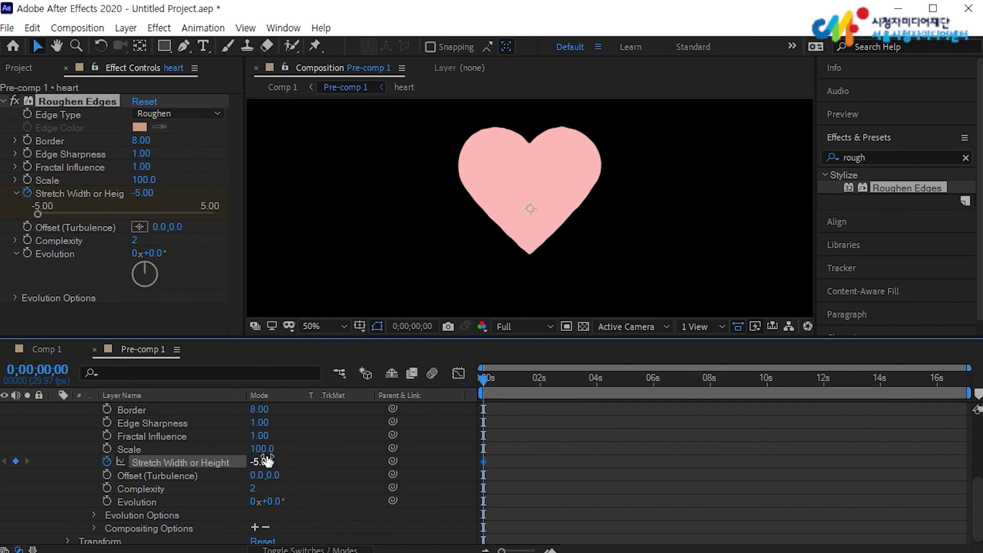
# Add a Stretch Width or Height keyframe of 5 at 0;00;03;29 and preview the heart from the start
pyautogui.click(594, 389)
pyautogui.click(259, 462)
pyautogui.write('5')
pyautogui.press('Return')
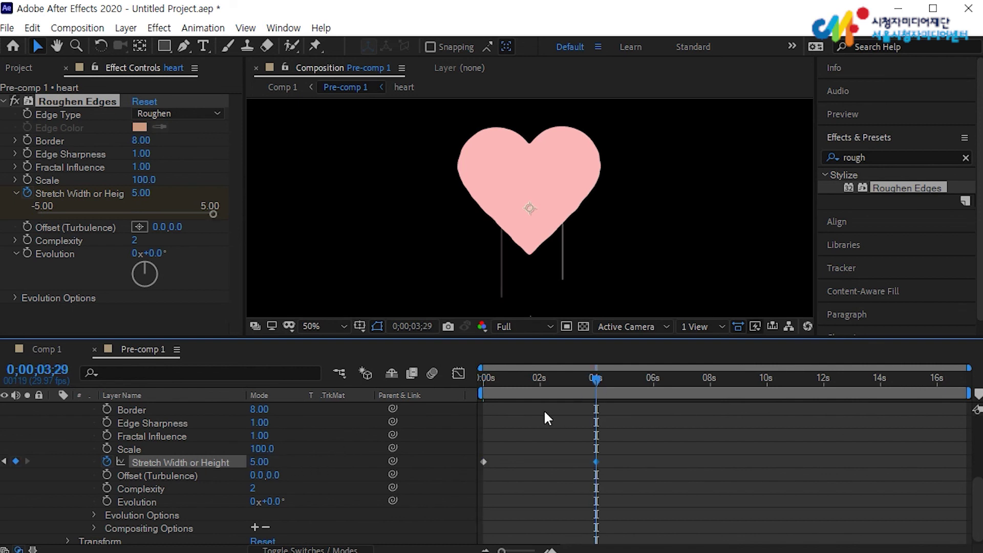
pyautogui.moveTo(594, 379); pyautogui.dragTo(322, 384)
pyautogui.press('space')
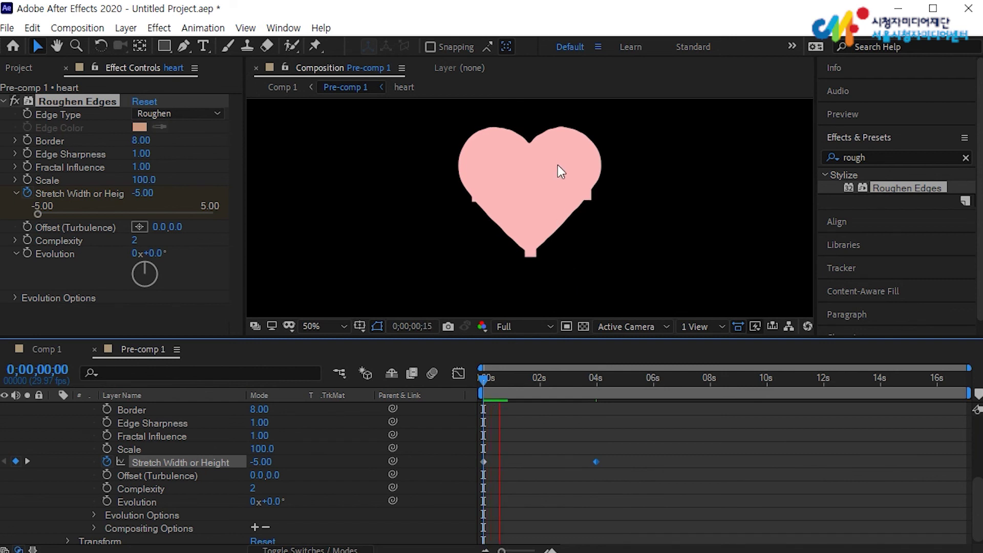
# Return to Comp 1 and play the dripping heart from the start, first at 50% zoom and again with the whole frame in view
pyautogui.click(612, 174)
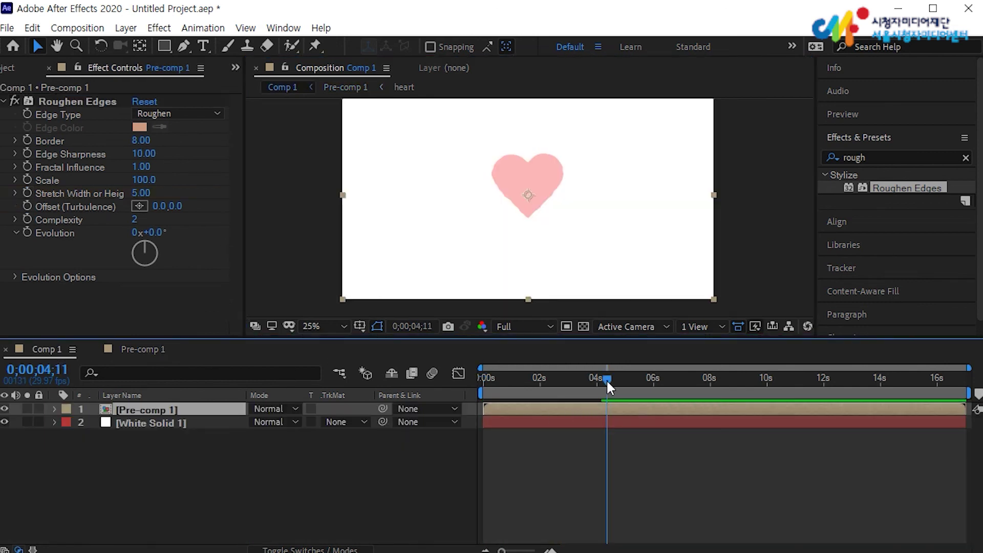
pyautogui.press('Home')
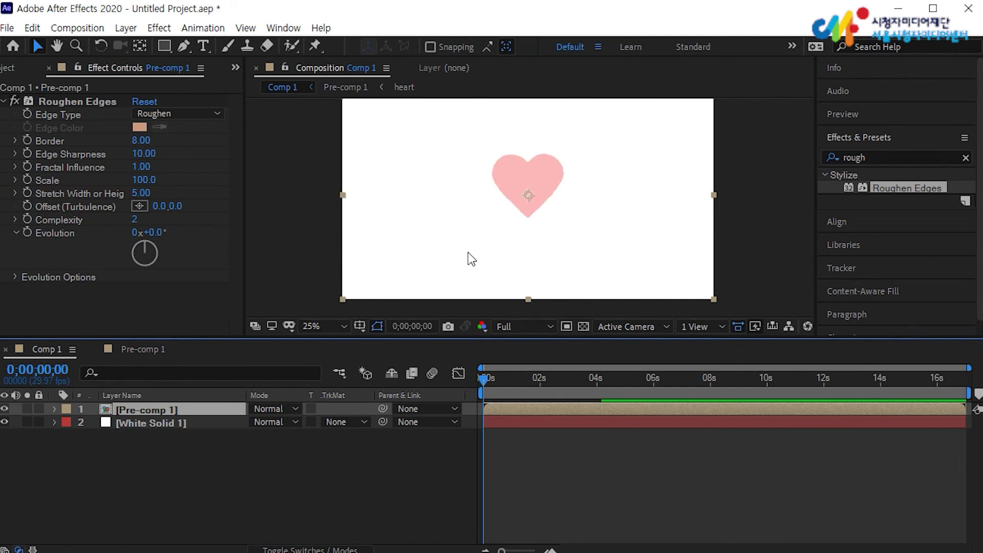
pyautogui.scroll(2, 504, 241)
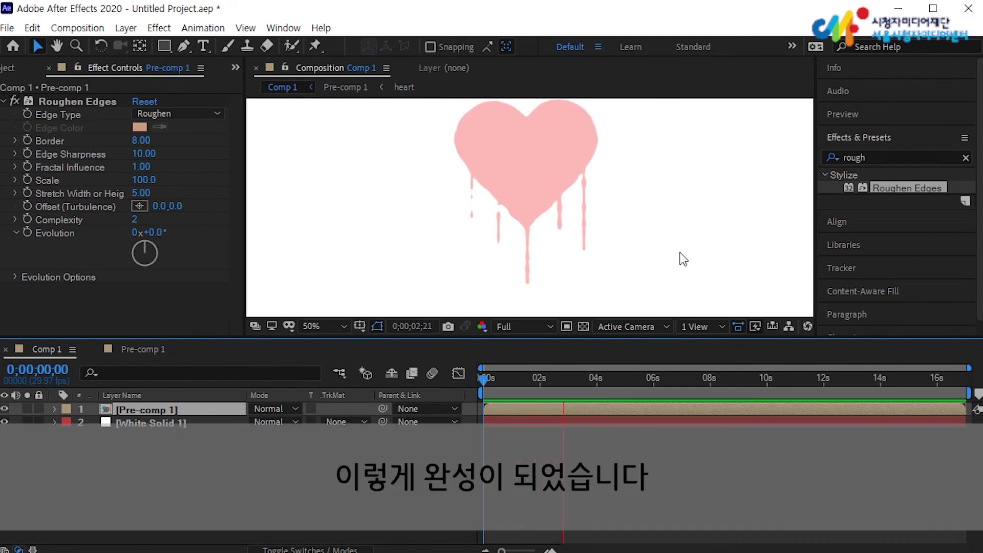
pyautogui.press('space')
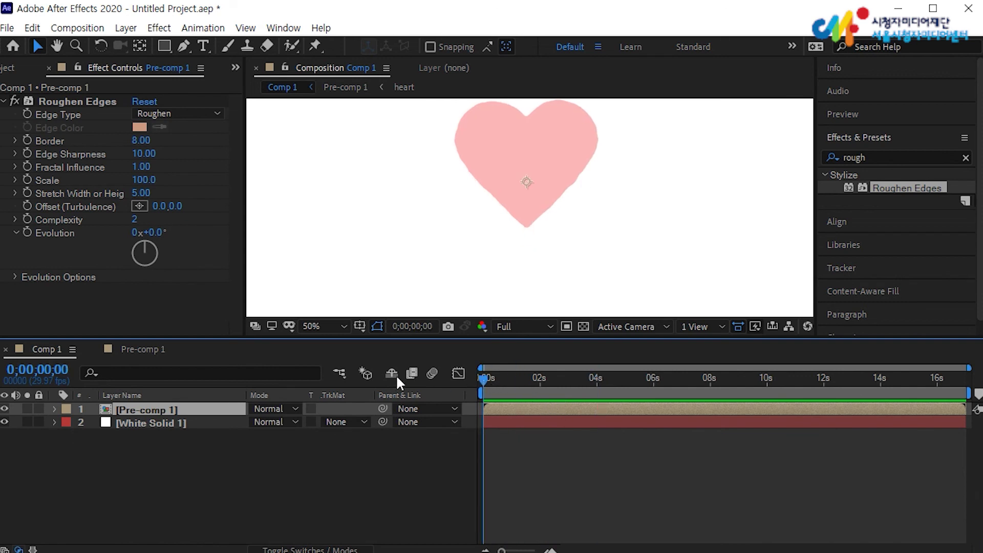
pyautogui.scroll(-2, 678, 247)
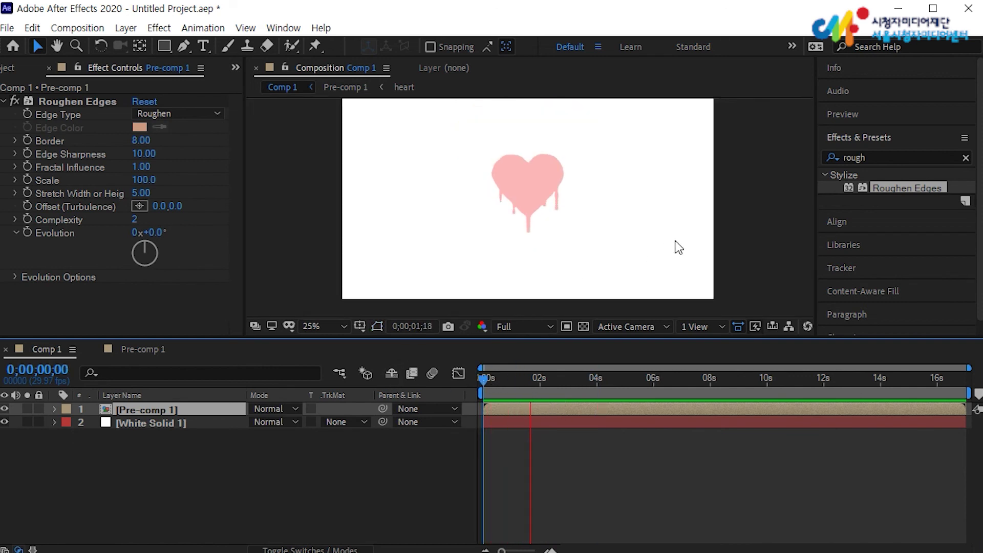